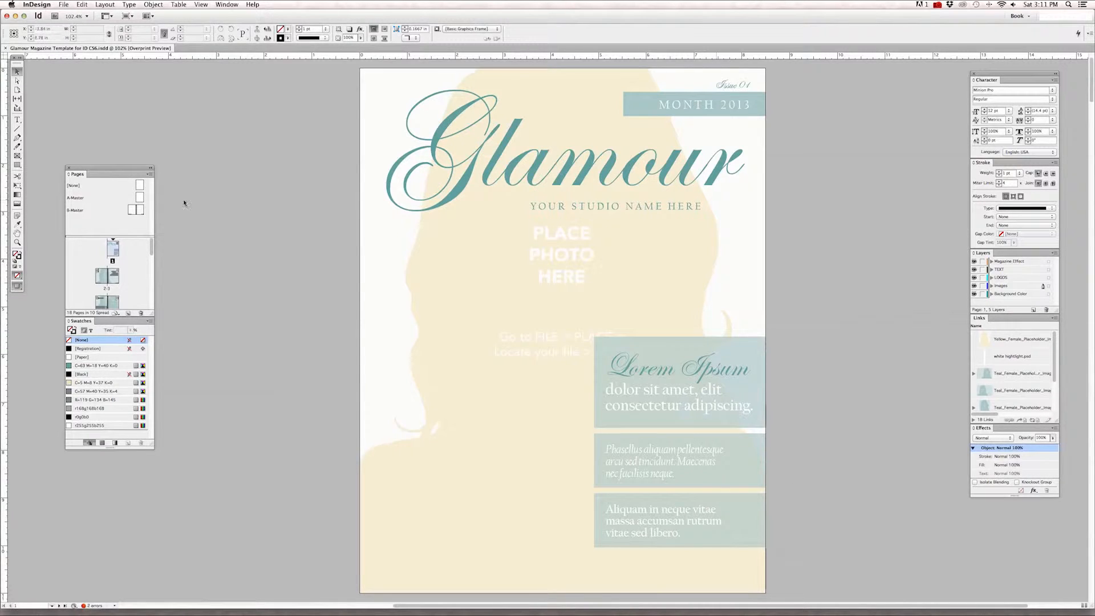
Move the floating Tools panel inward from the window edge, closer to the Pages panel.
scroll(179, 205, right, 3)
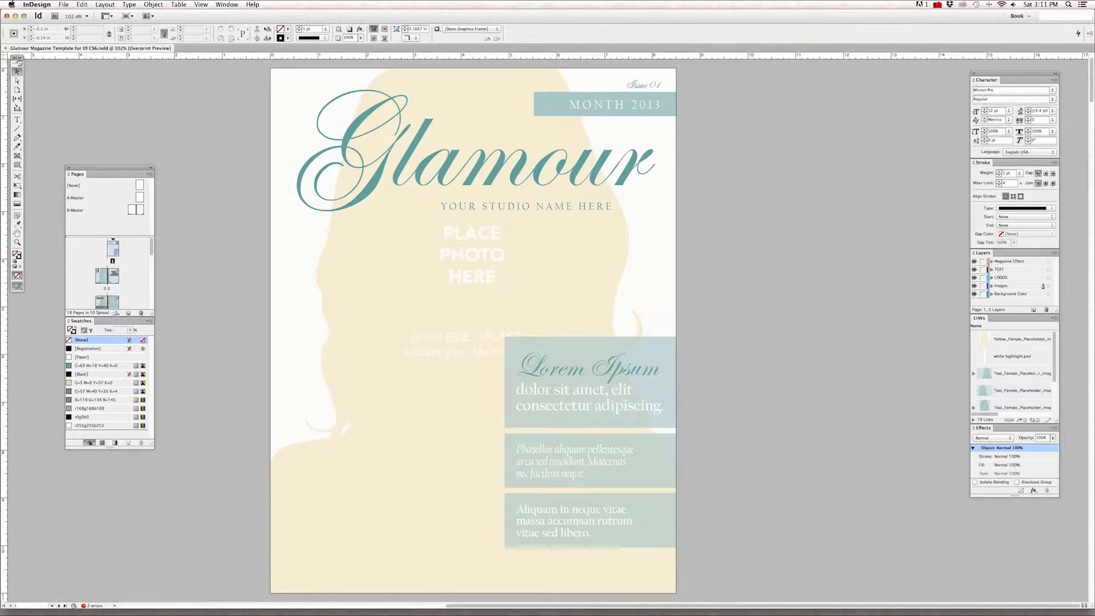
drag(17, 61, 31, 86)
scroll(34, 202, down, 5)
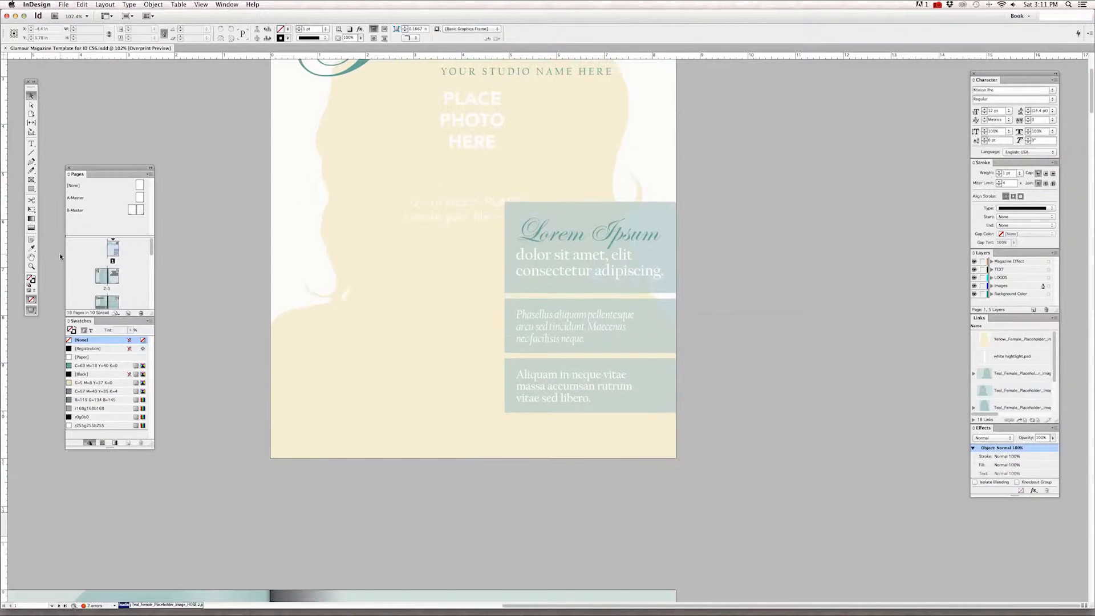
scroll(251, 167, up, 5)
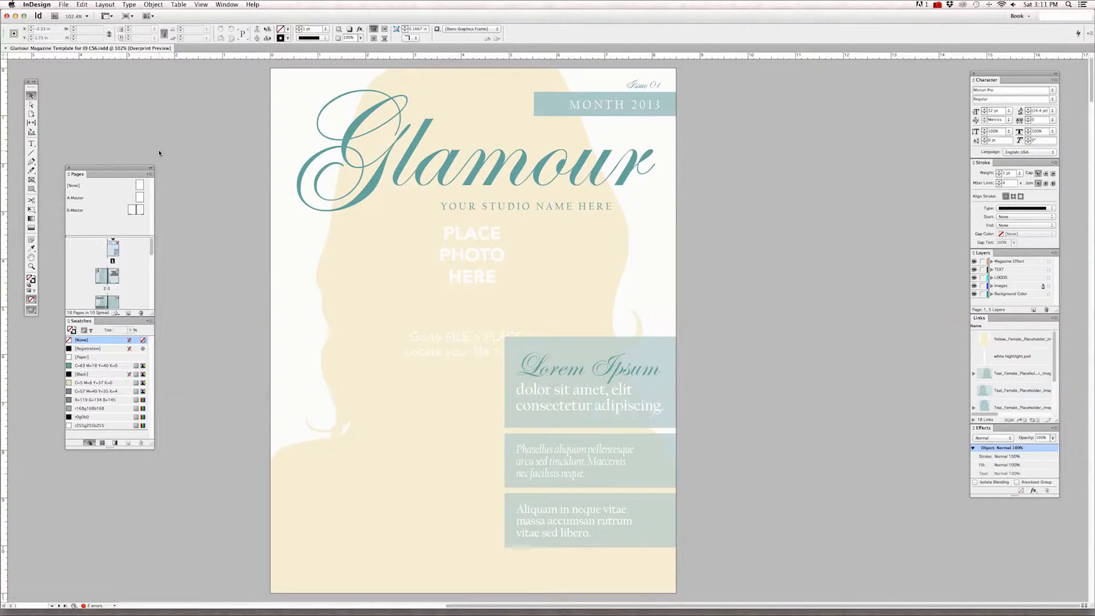
Select the whole "Glamour" title text on the cover and place the Character panel beside the page.
click(31, 144)
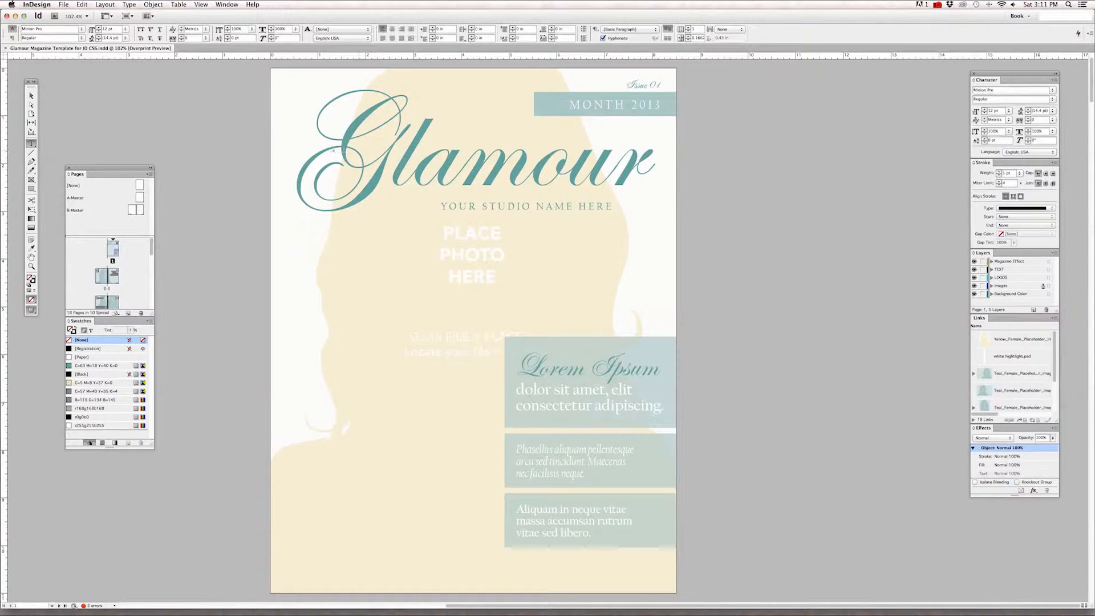
drag(317, 157, 636, 170)
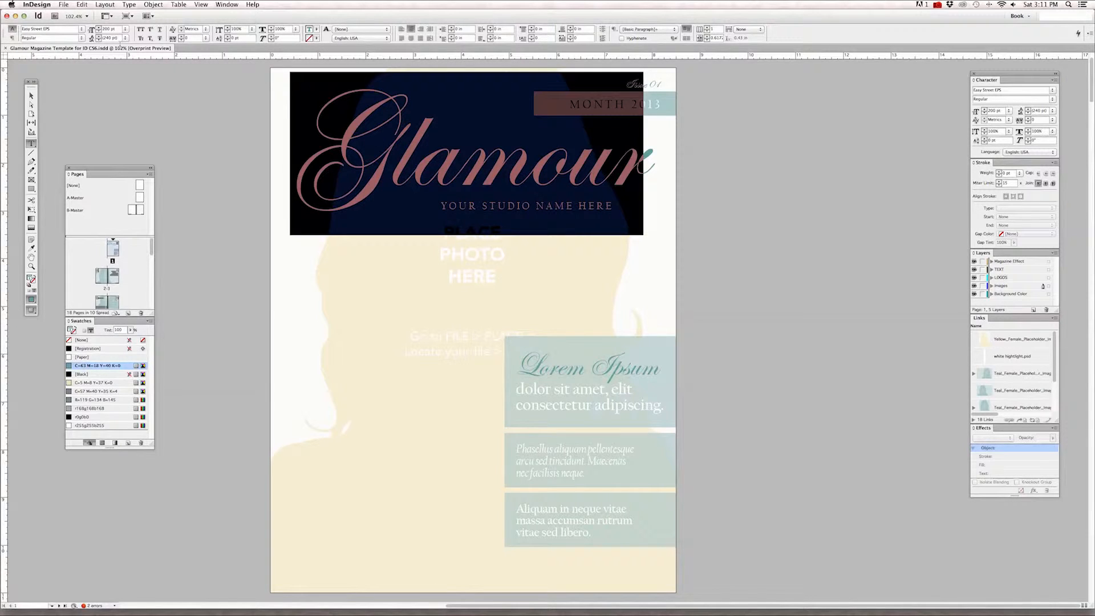
click(65, 28)
drag(989, 76, 717, 78)
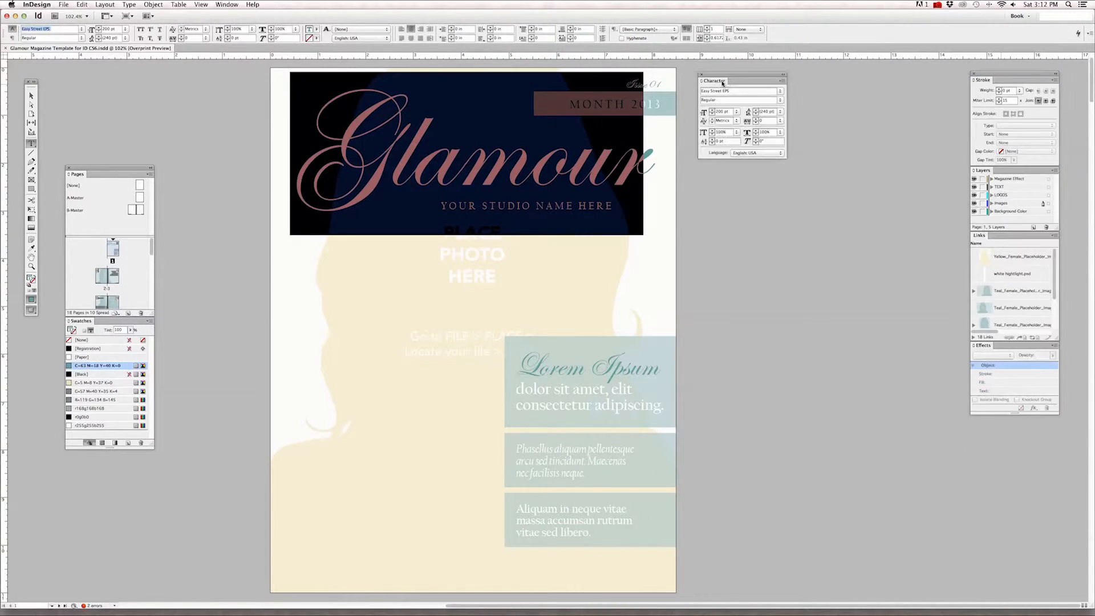
Reduce the selected "Glamour" title's font size to 72 pt.
click(726, 114)
click(740, 92)
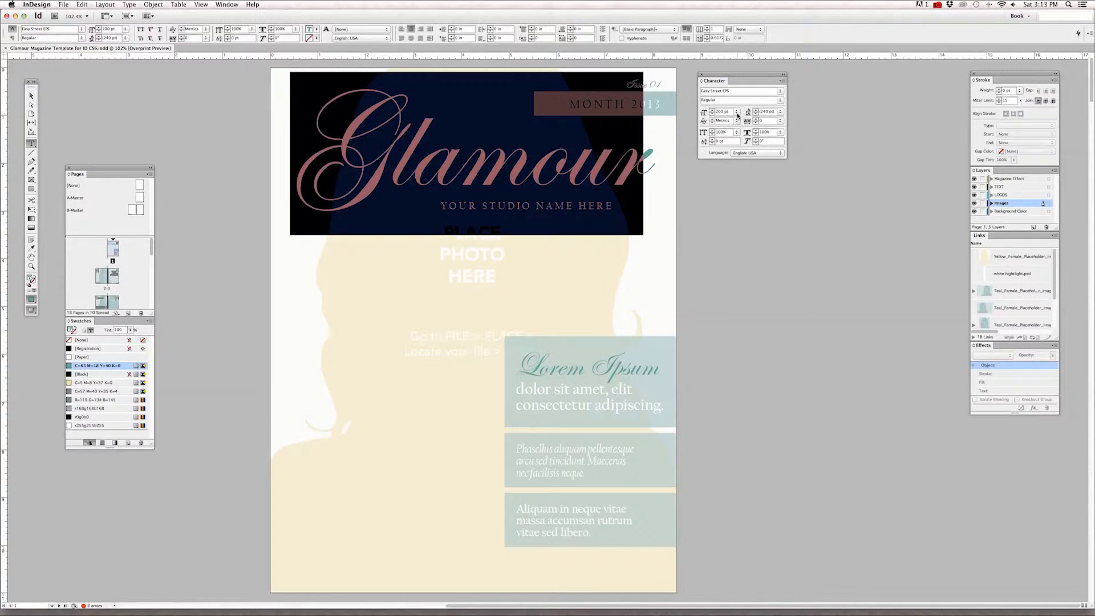
click(737, 111)
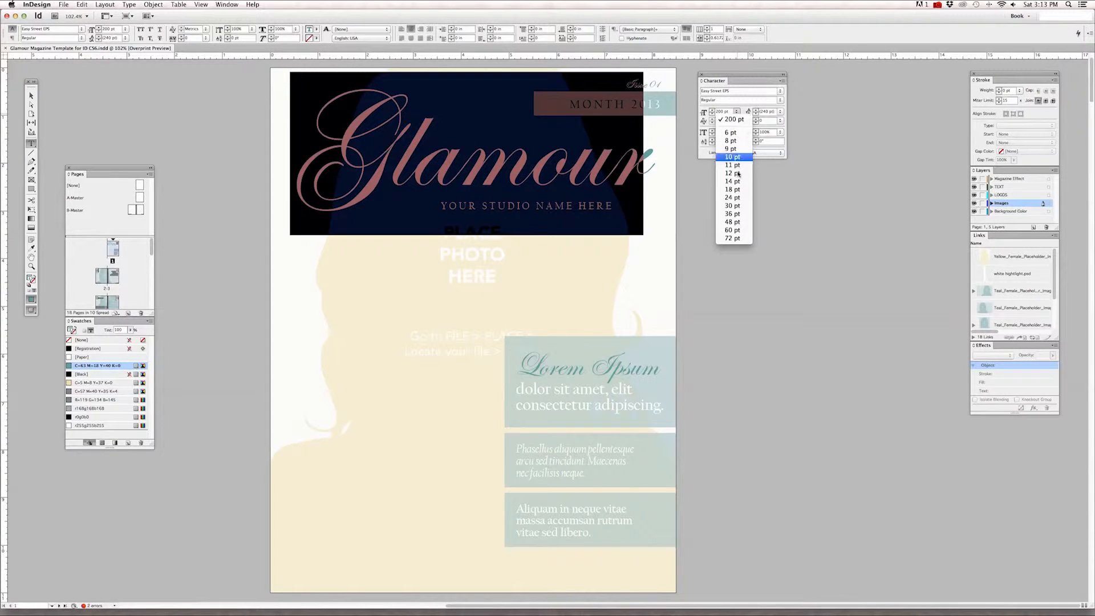
click(735, 238)
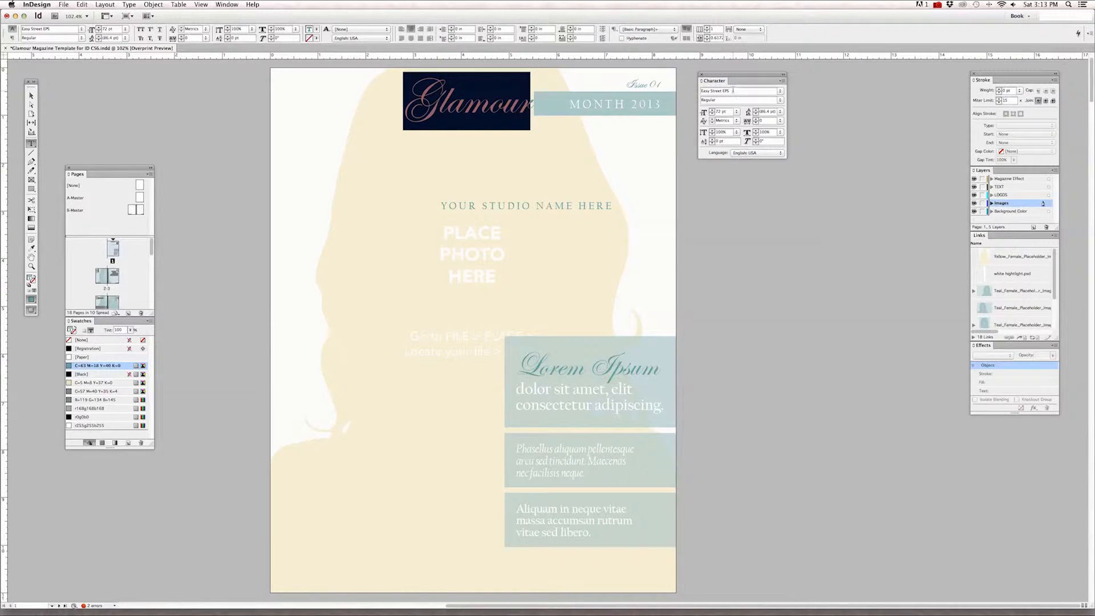
Change the "Glamour" title's font to Minion Pro and look through the list of other available fonts.
drag(732, 92, 691, 90)
text(Minion Pro)
key(Return)
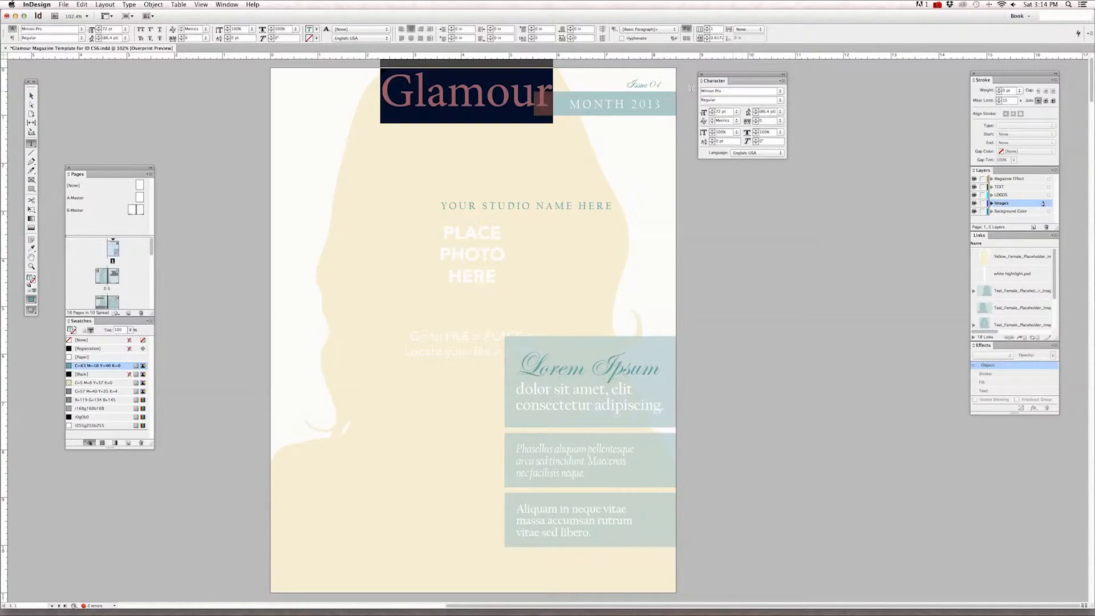
click(781, 92)
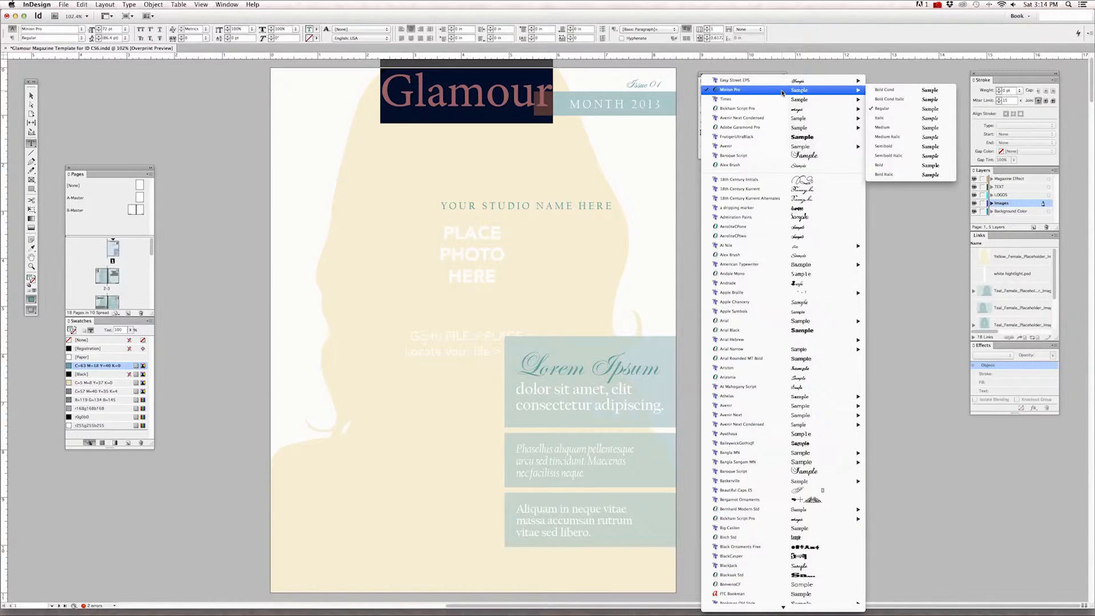
mouse_move(783, 146)
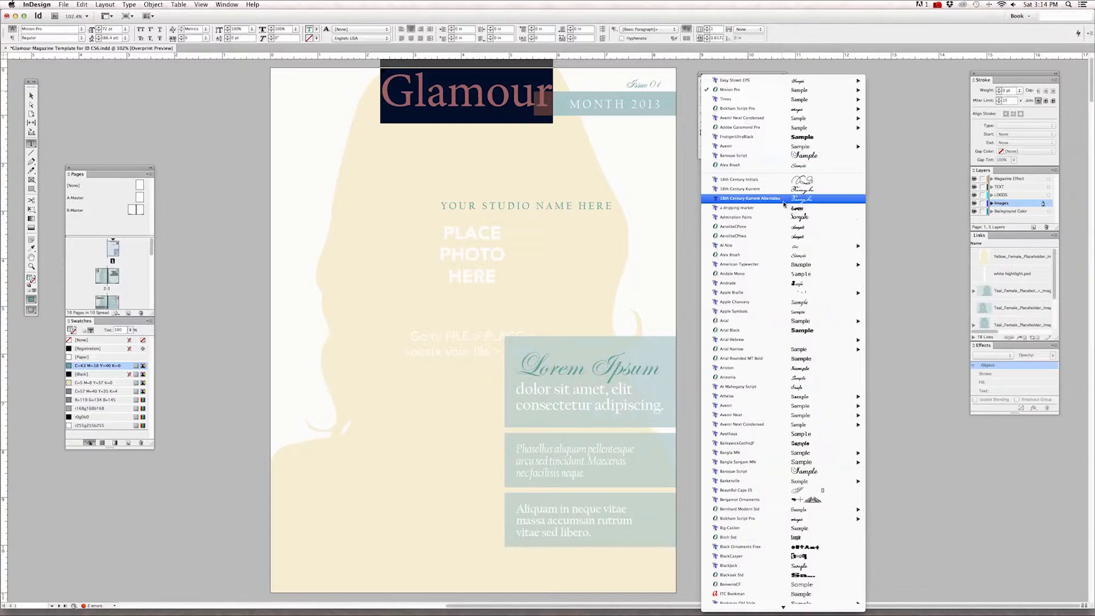
click(686, 125)
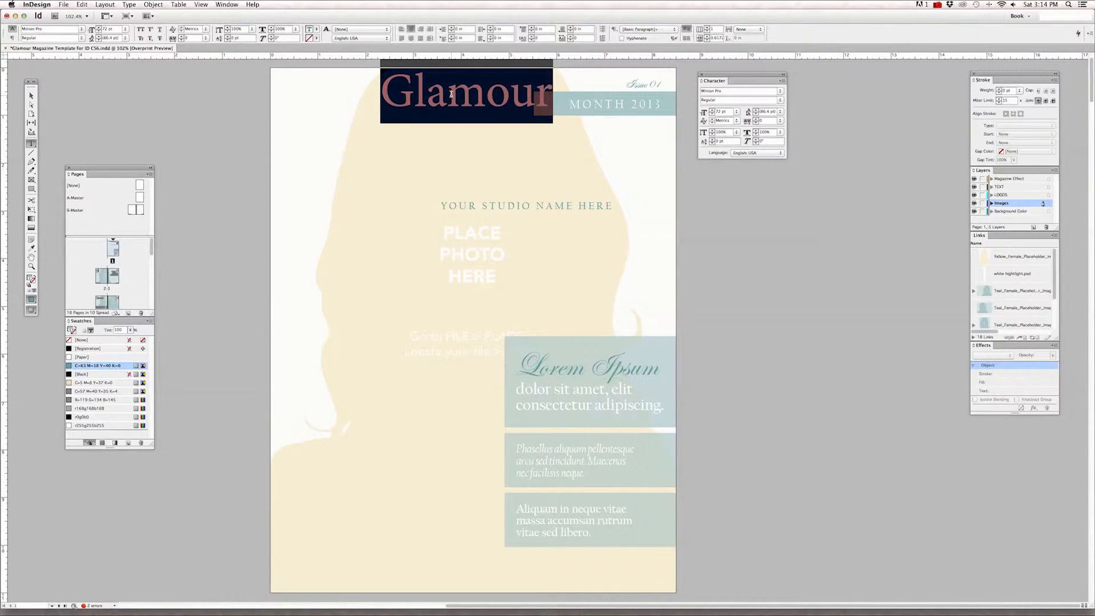
Enlarge the "Glamour" title's font size to 100 pt and then to 125 pt.
click(736, 113)
click(727, 111)
drag(729, 111, 691, 111)
text(100)
key(Return)
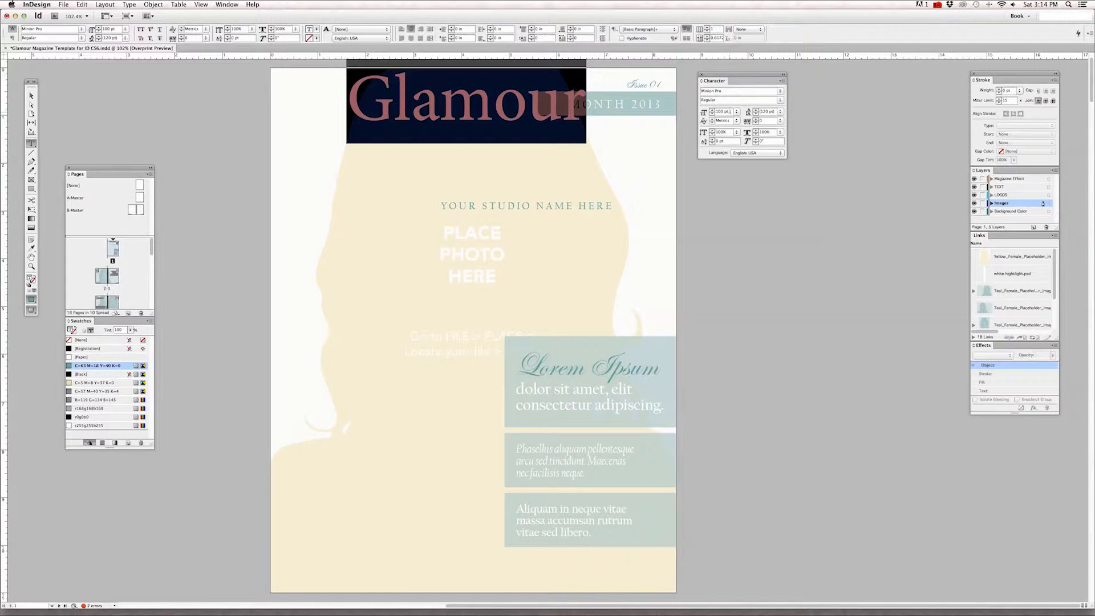
drag(732, 112, 715, 112)
text(125)
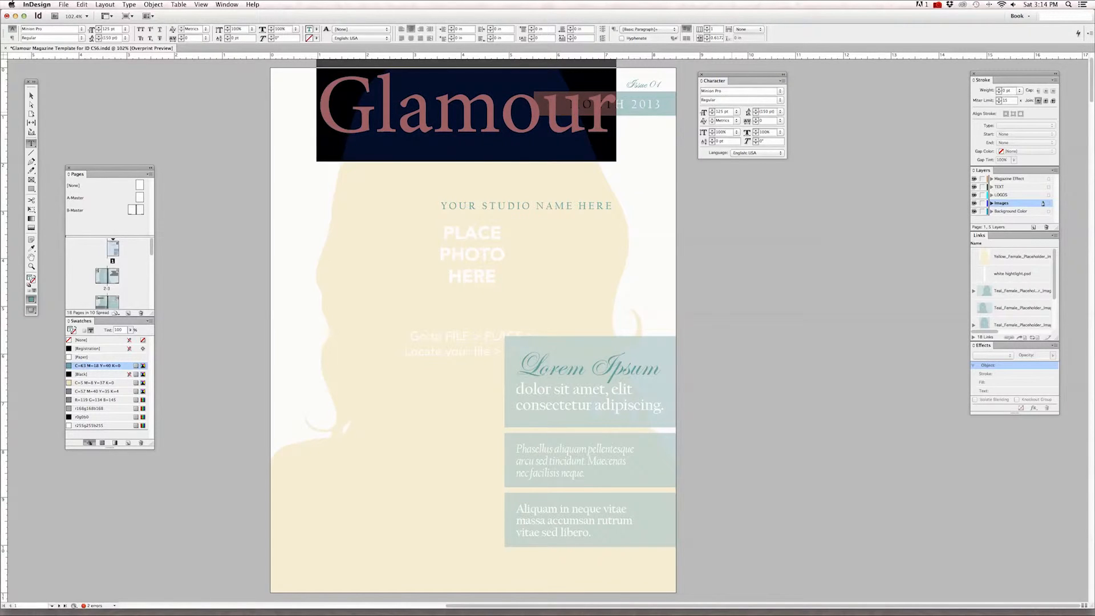
Try a font size of 150 pt on the "Glamour" title and undo it.
click(737, 113)
click(729, 110)
click(736, 112)
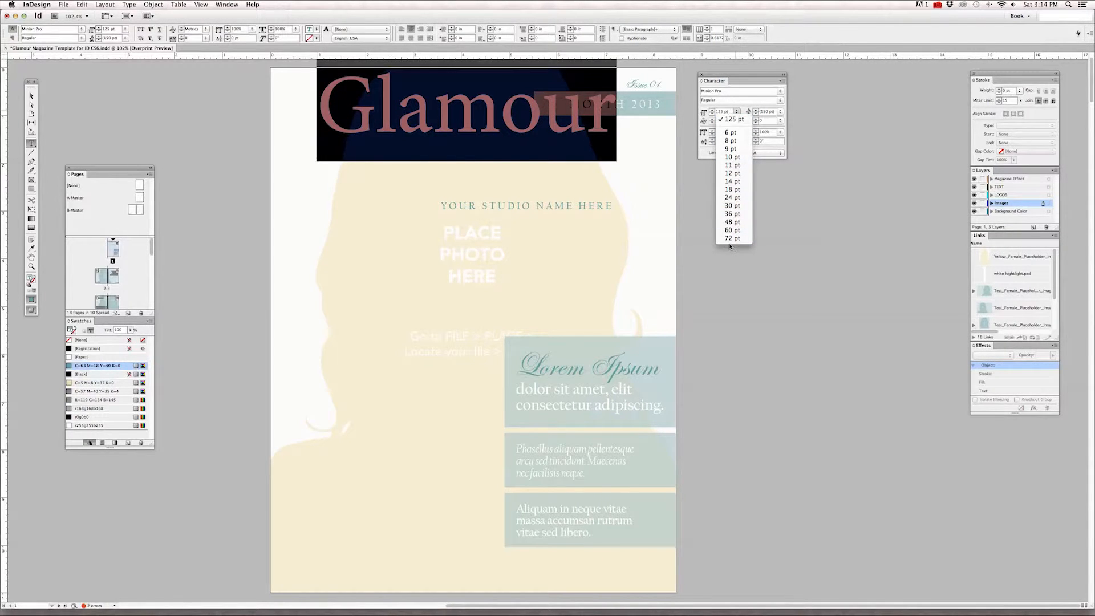
click(729, 110)
text(1)
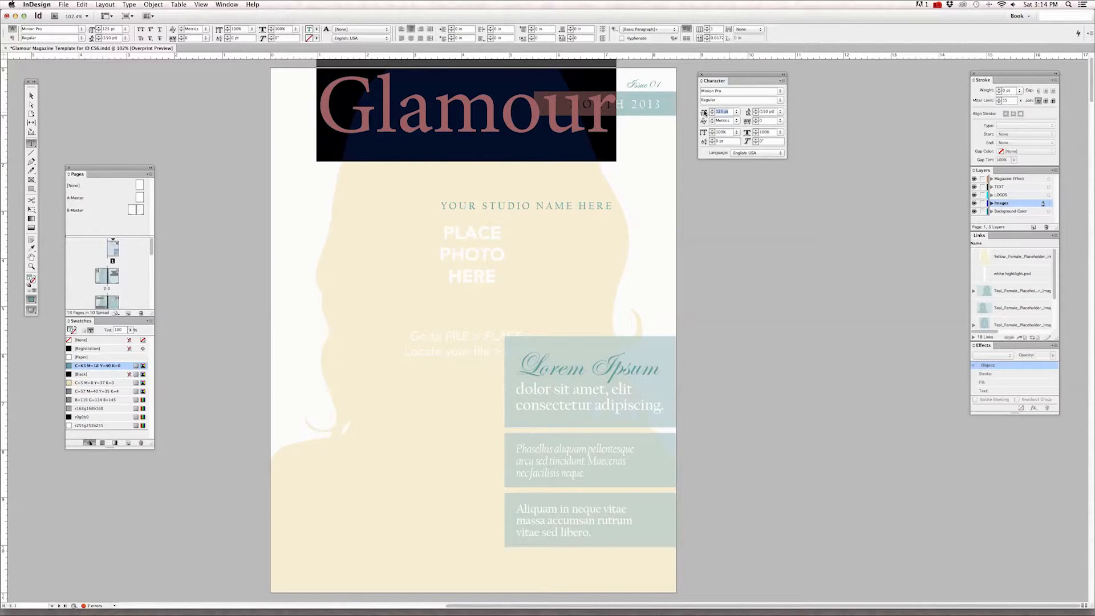
text(50)
key(Return)
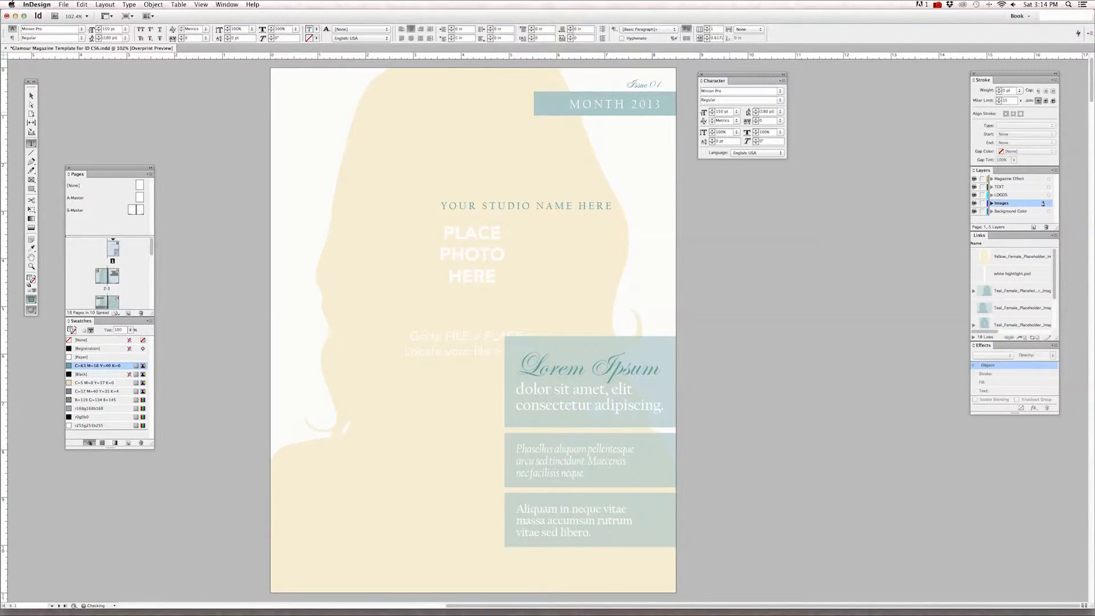
key(super+z)
Increase the "Glamour" title's font size through 135 pt and 145 pt, settling on 147 pt.
text(135)
key(Return)
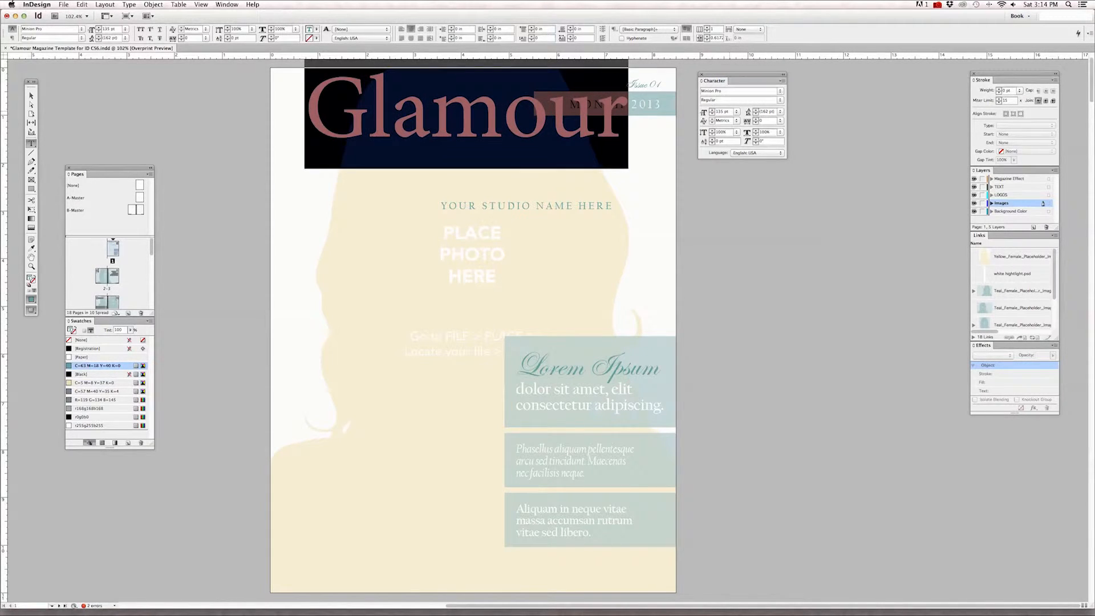
text(145)
key(Return)
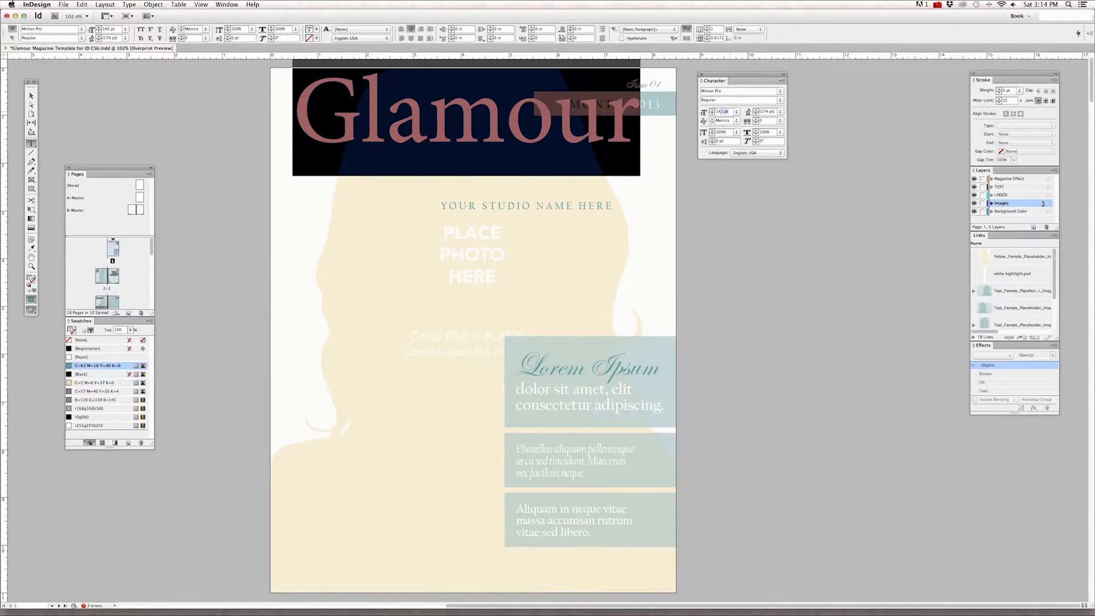
text(8)
key(Return)
key(super+z)
text(7)
key(Return)
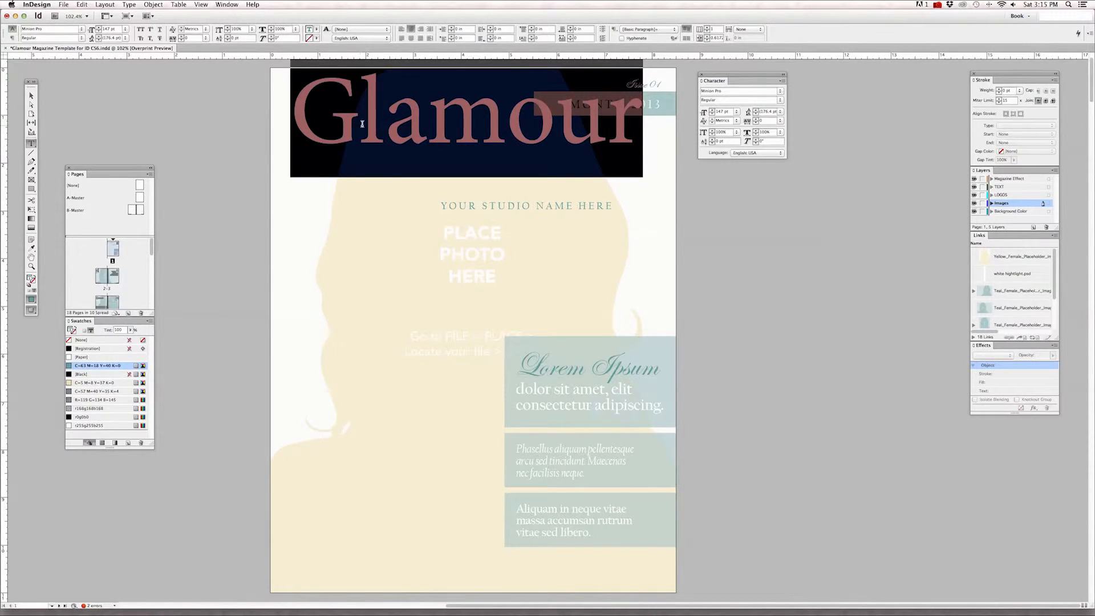
Set the tracking of the letters "Gl" in the "Glamour" title to -25.
click(515, 124)
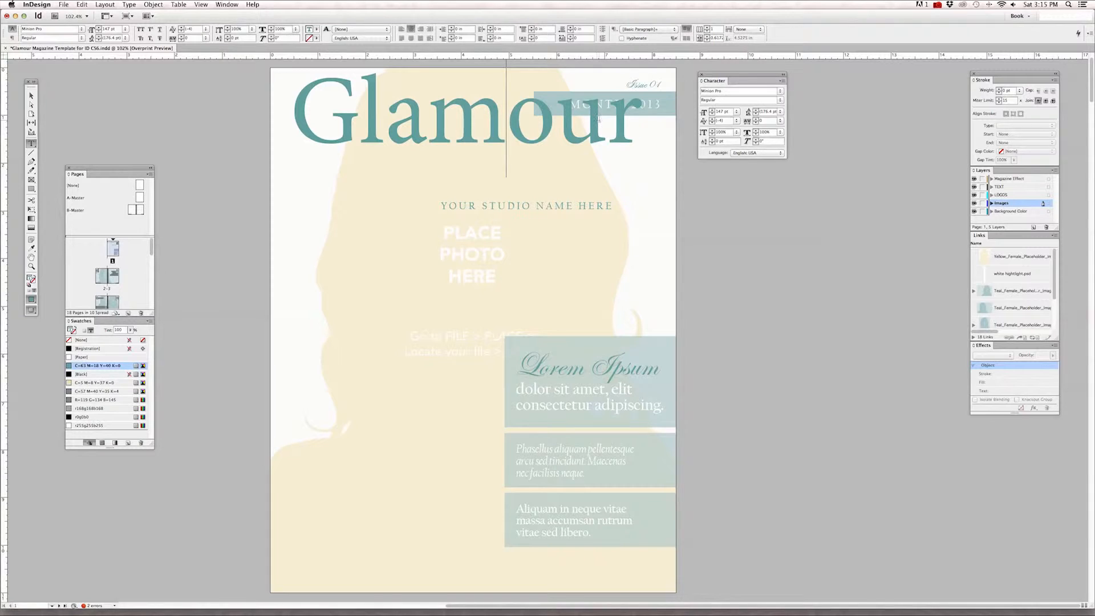
drag(606, 118, 518, 119)
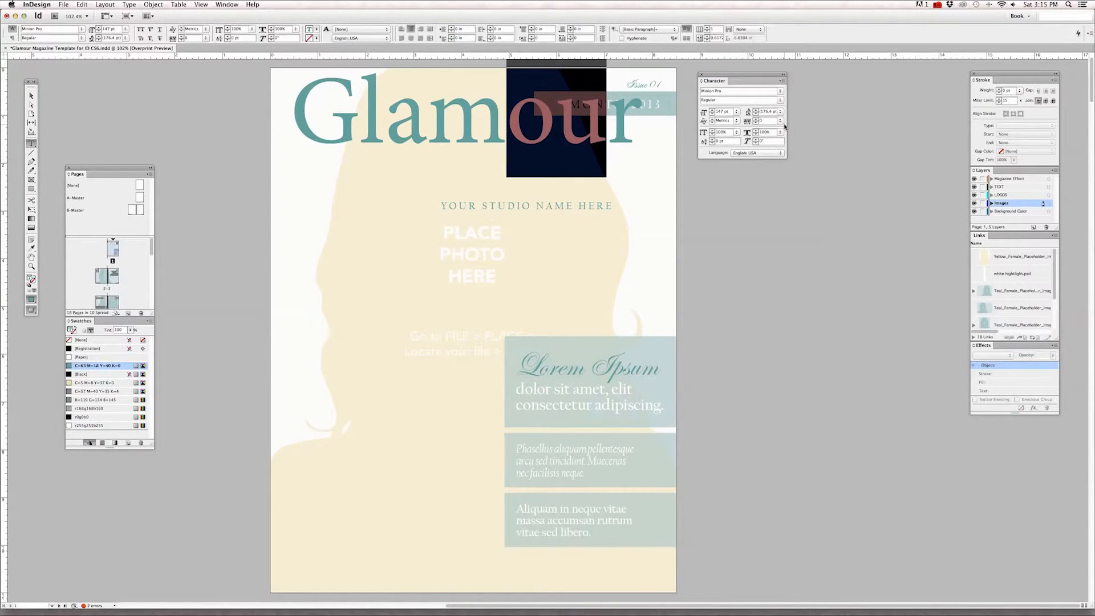
click(341, 102)
drag(292, 108, 387, 114)
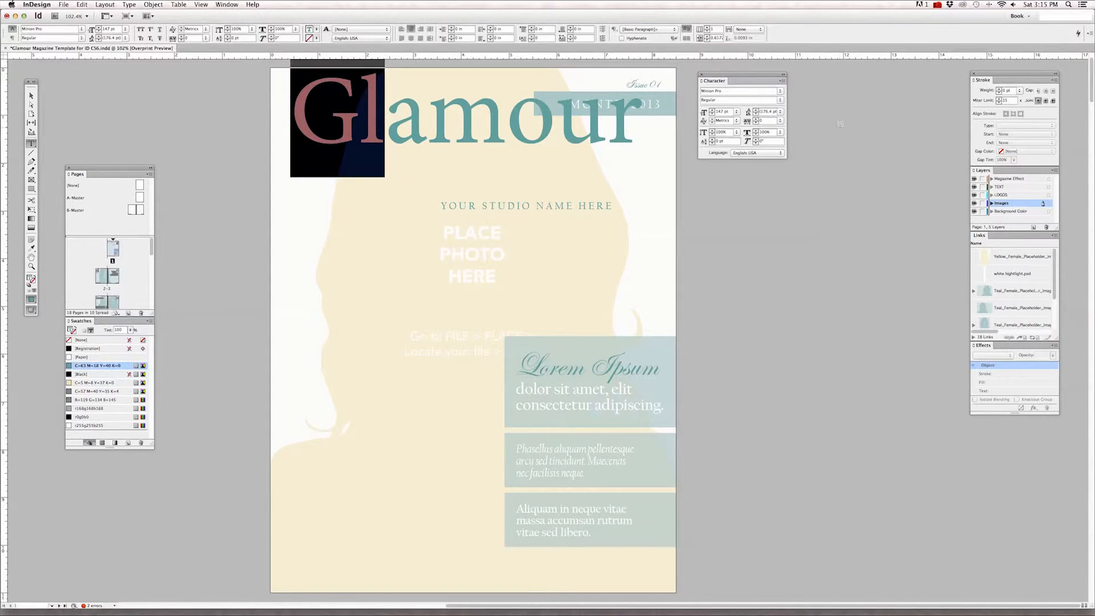
click(781, 121)
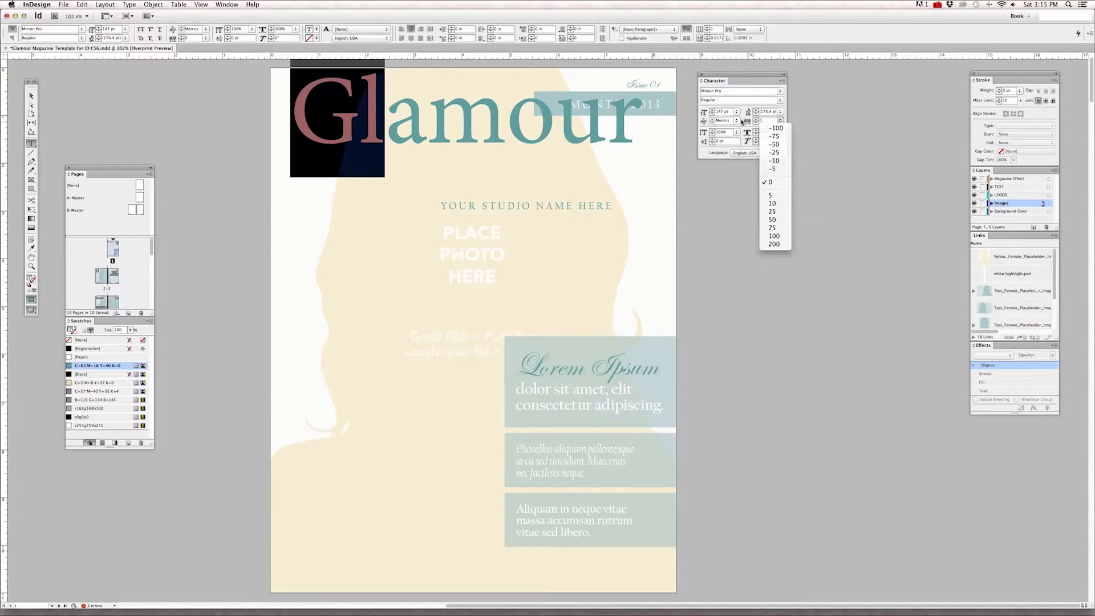
click(742, 122)
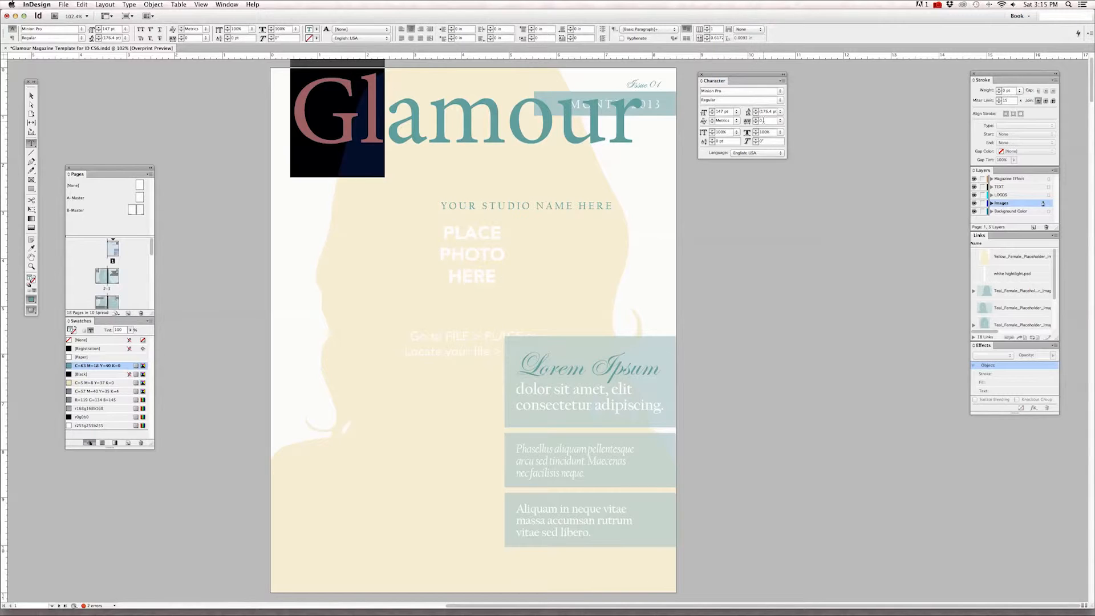
click(781, 121)
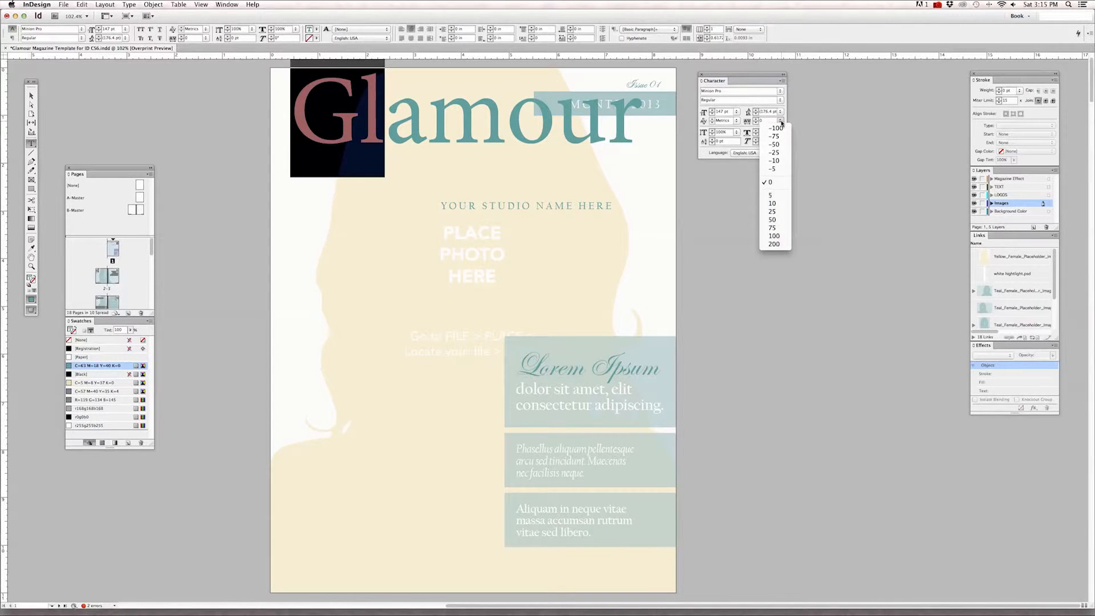
click(777, 152)
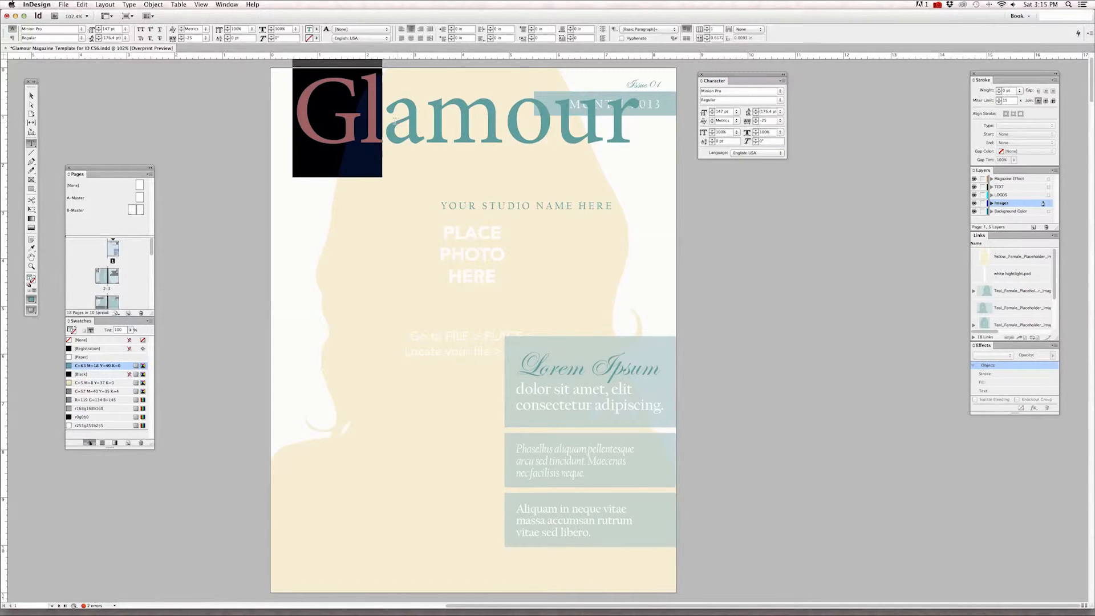
Set the tracking of the letters "mo" in the "Glamour" title to -50 and deselect them.
click(366, 118)
drag(366, 118, 383, 120)
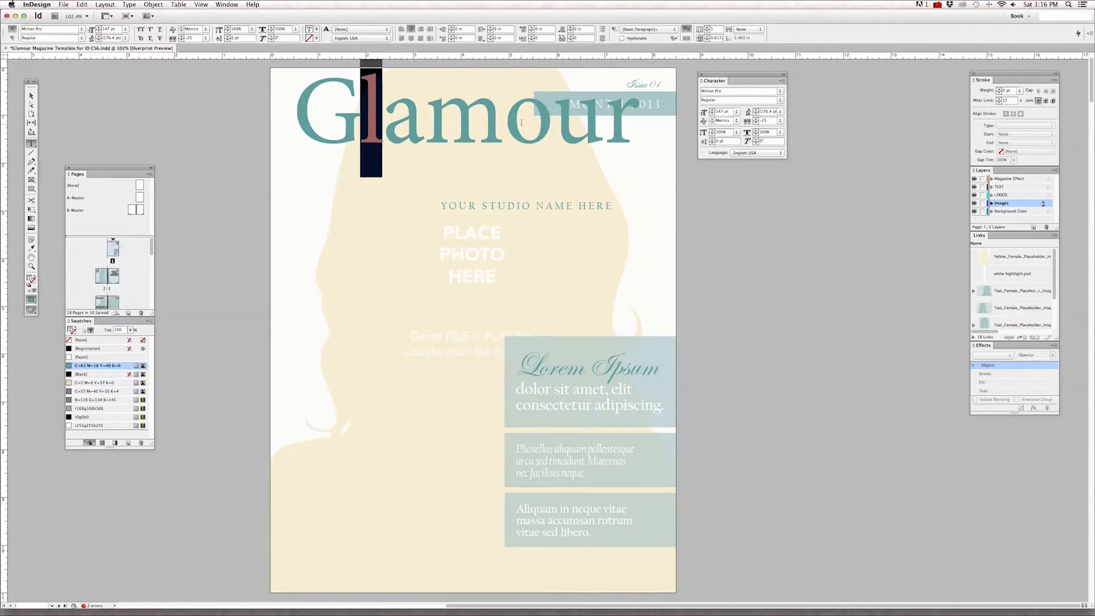
drag(424, 120, 552, 120)
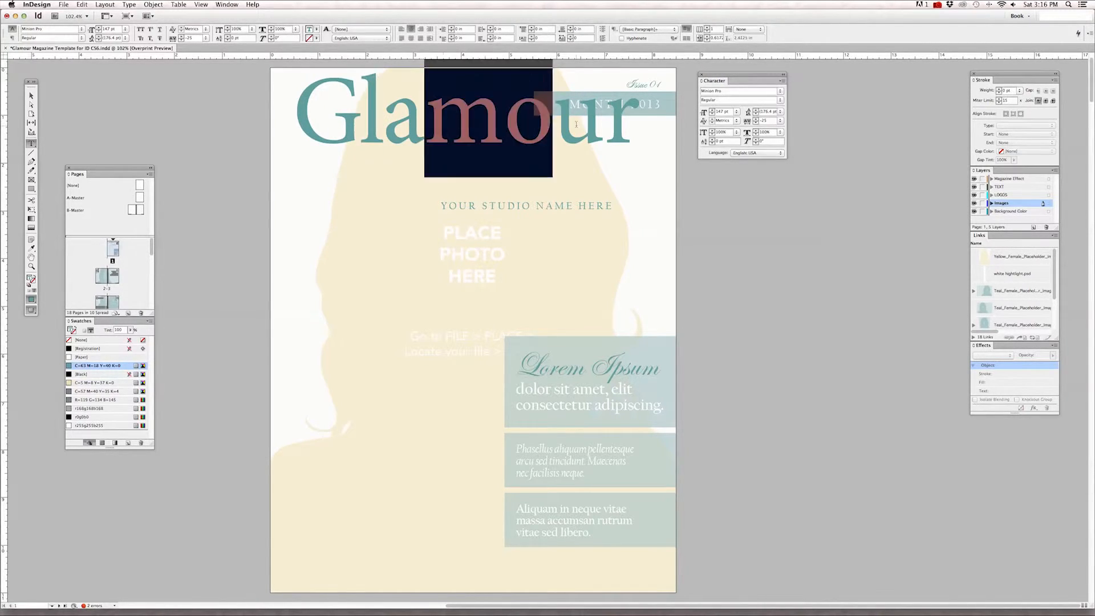
click(782, 121)
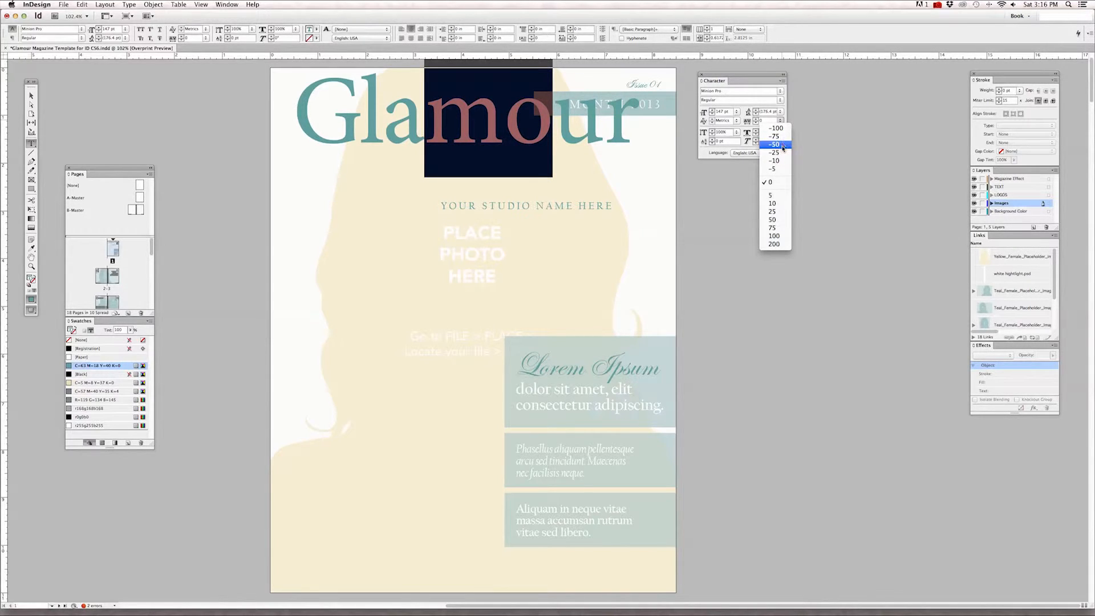
click(783, 145)
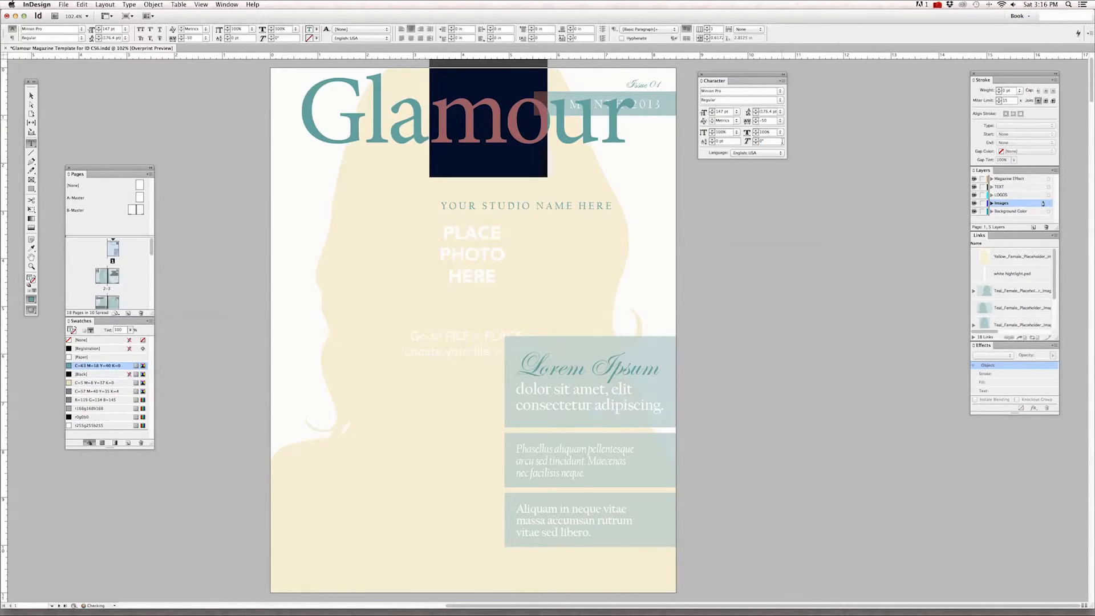
key(Right)
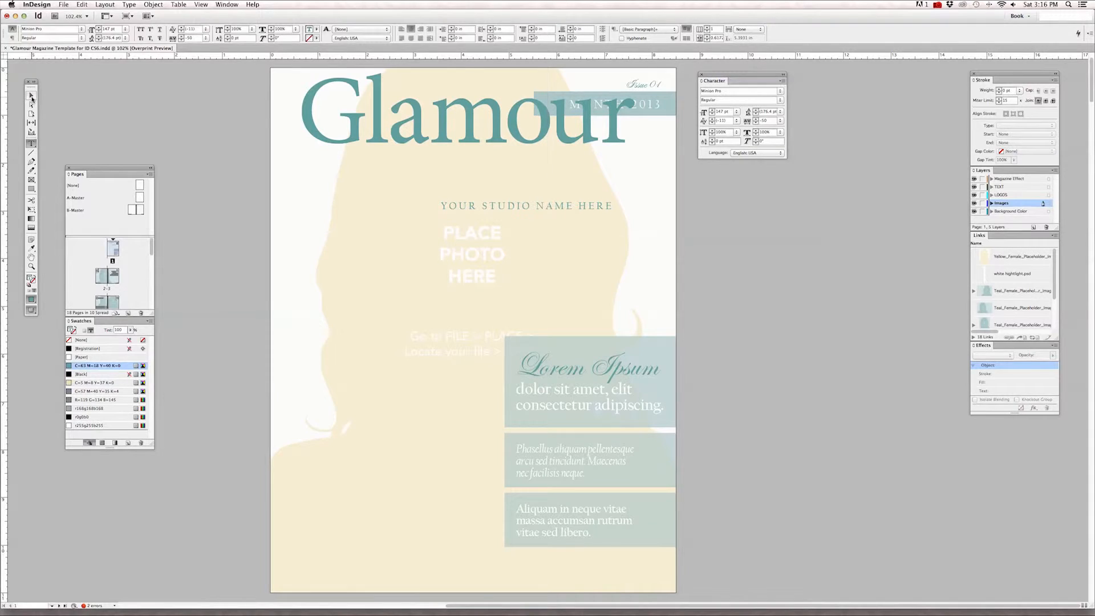
Shorten the "Glamour" title's text frame to about 1.7 in high and move it slightly lower on the cover.
click(31, 97)
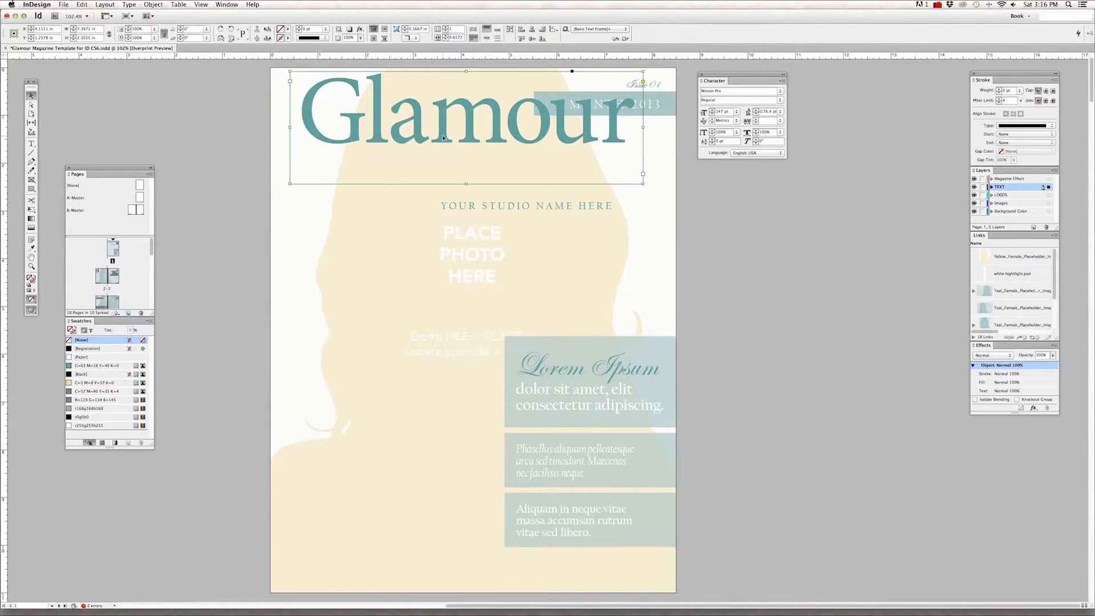
drag(467, 183, 472, 149)
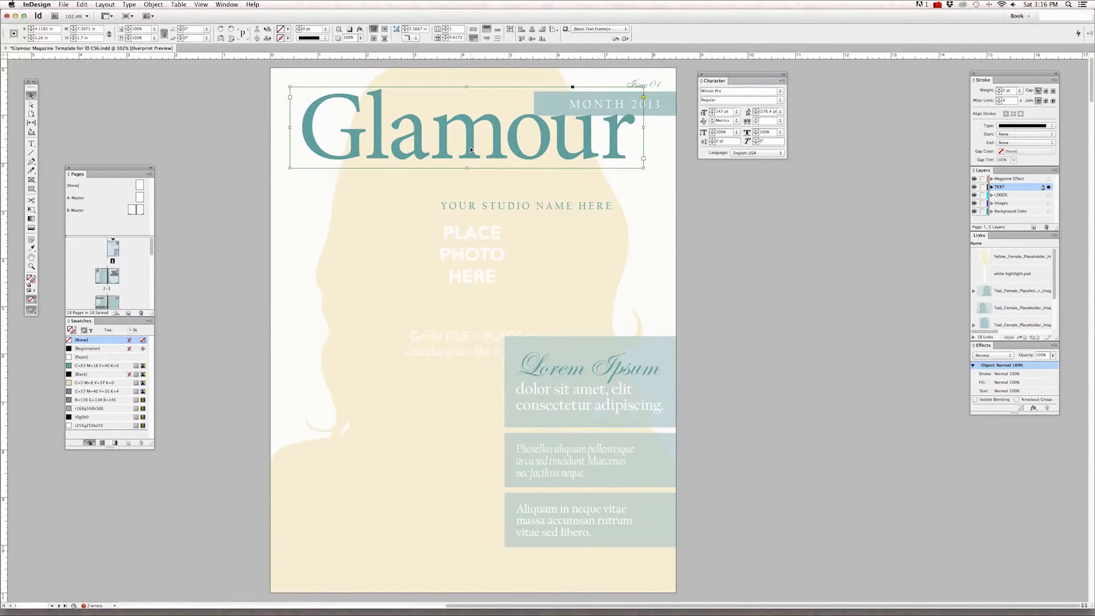
Show the page's margin guides and move the "Glamour" title slightly down and to the right.
key(shift+Down)
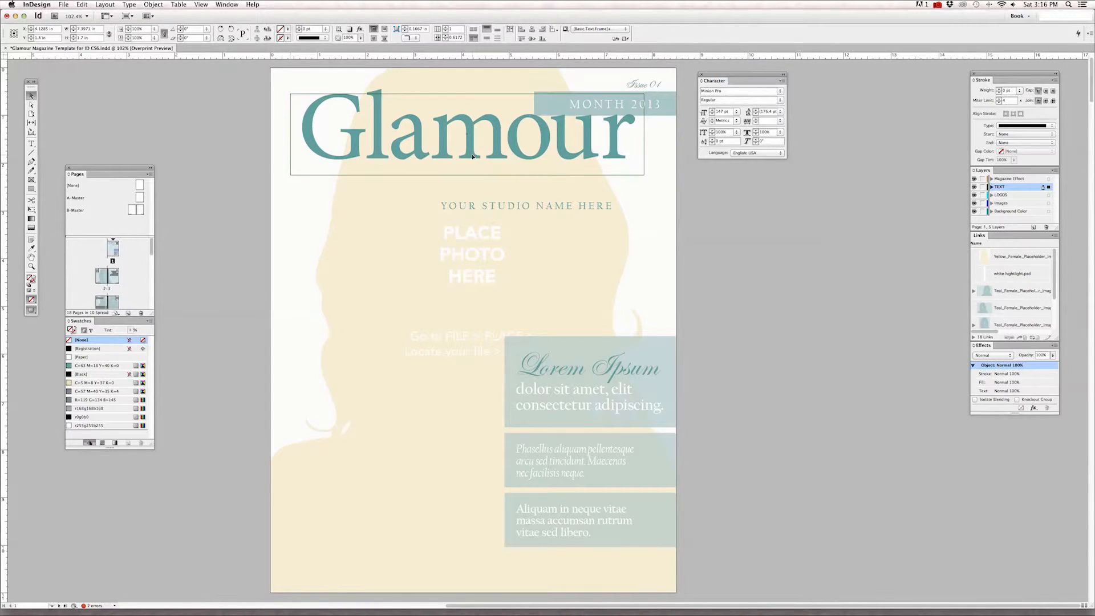
scroll(278, 84, down, 2)
scroll(251, 124, up, 4)
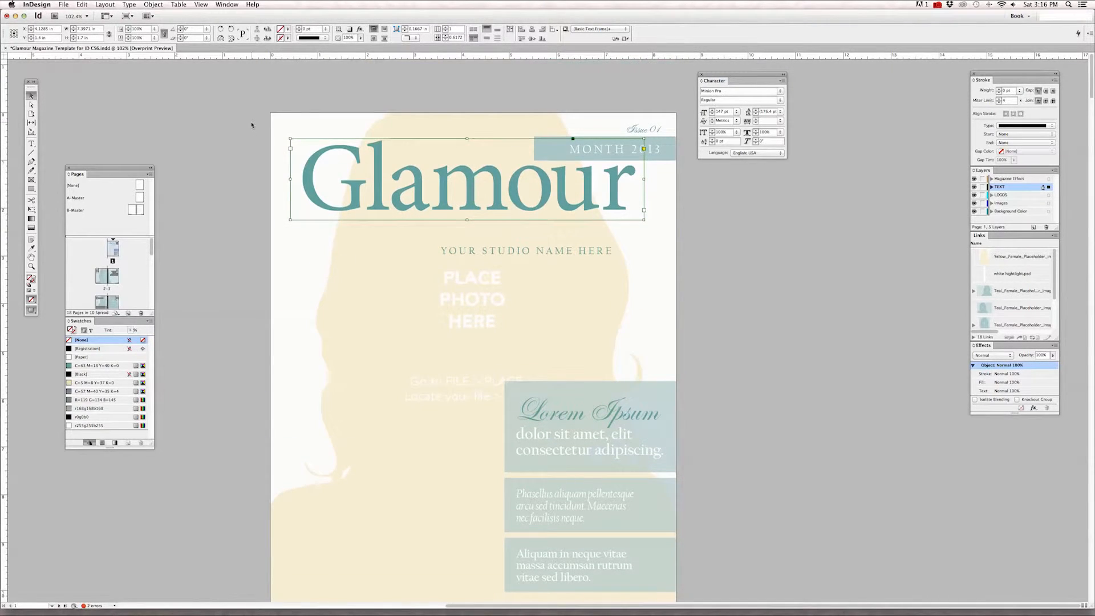
key(w)
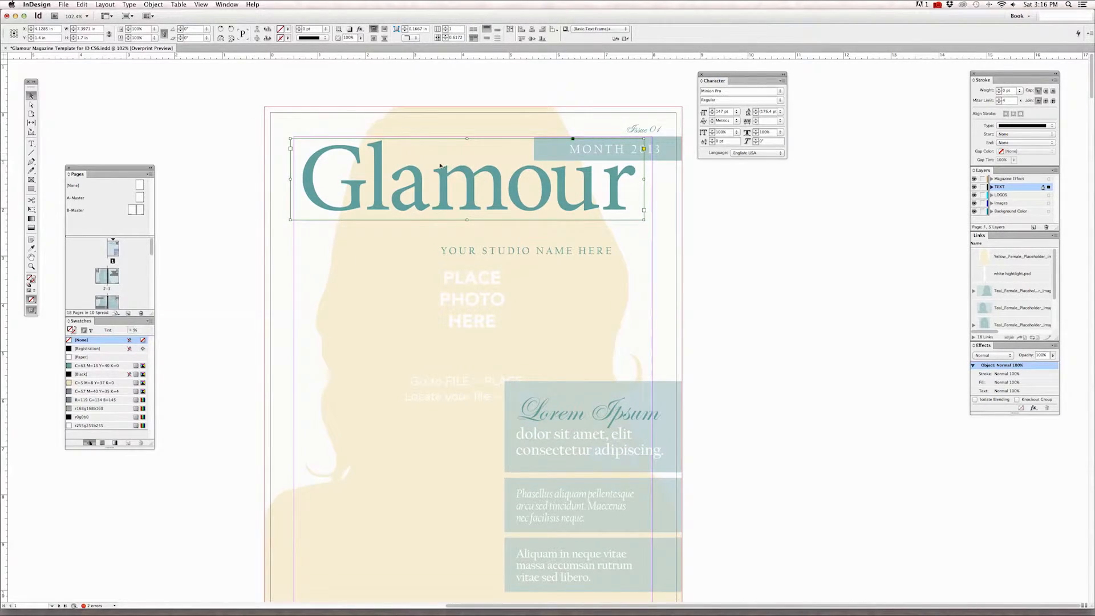
drag(580, 204, 585, 213)
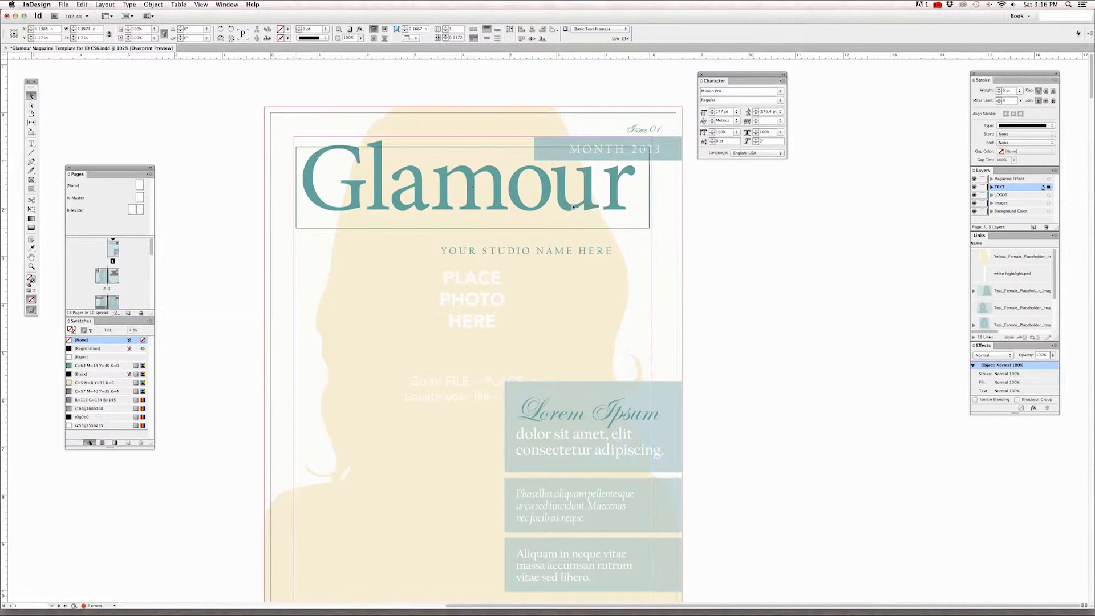
Stretch both sides of the "Glamour" title's frame to the page margins, making it 7.5 in wide.
drag(651, 187, 653, 187)
click(473, 354)
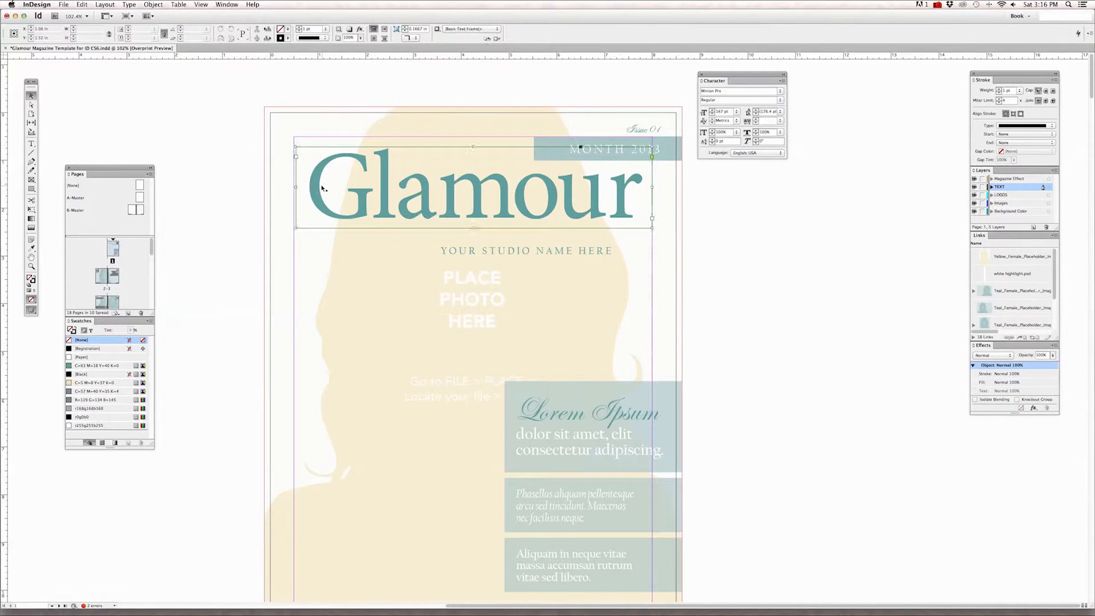
click(303, 194)
drag(296, 188, 294, 188)
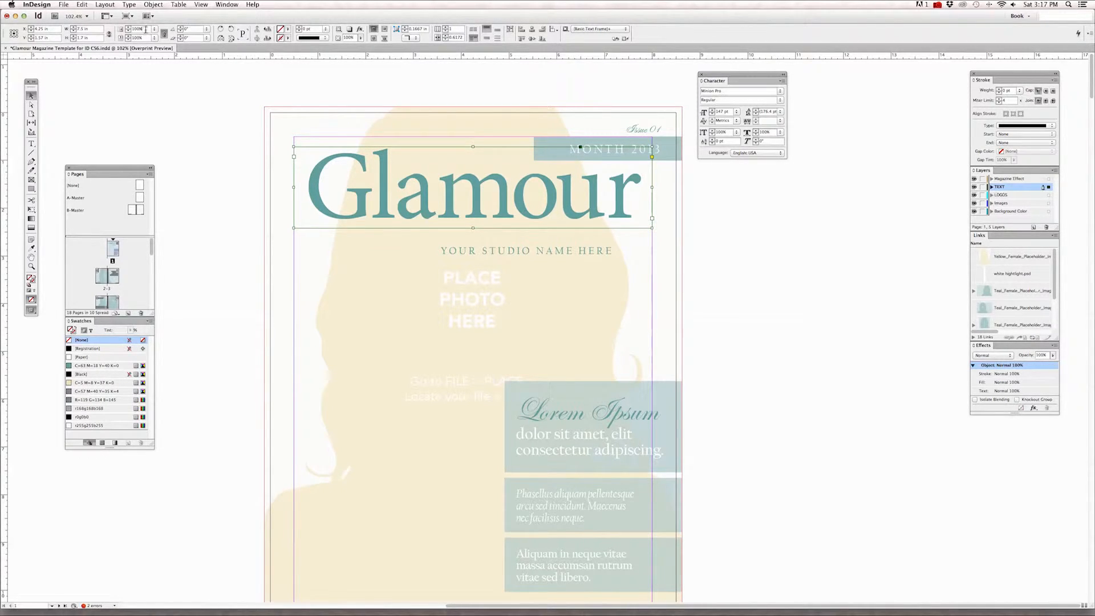
Scale the "Glamour" title by 105%, followed by a further 102%.
drag(144, 29, 119, 29)
text(105)
key(Tab)
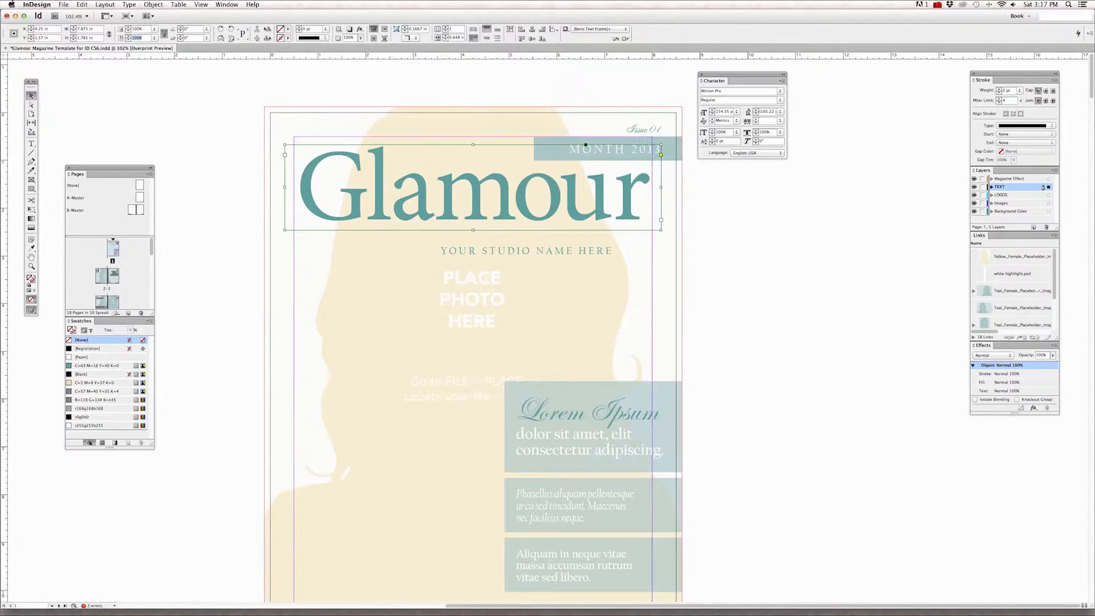
key(shift+Tab)
text(102)
key(Tab)
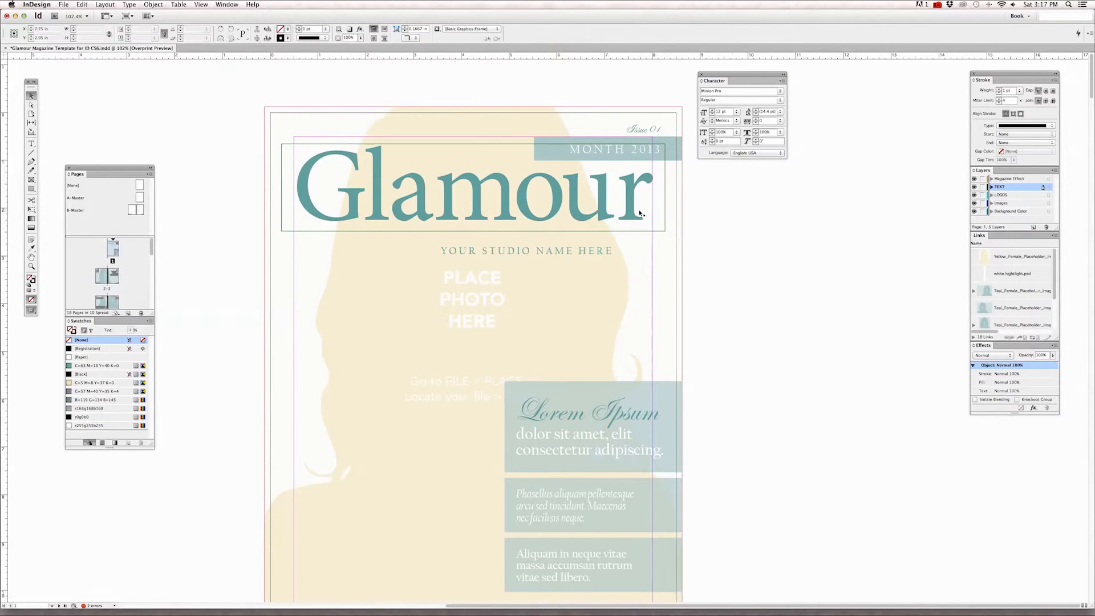
Shift the "Glamour" title slightly left to fit its letters between the side margins, nudge it up a little and deselect it.
drag(637, 210, 634, 212)
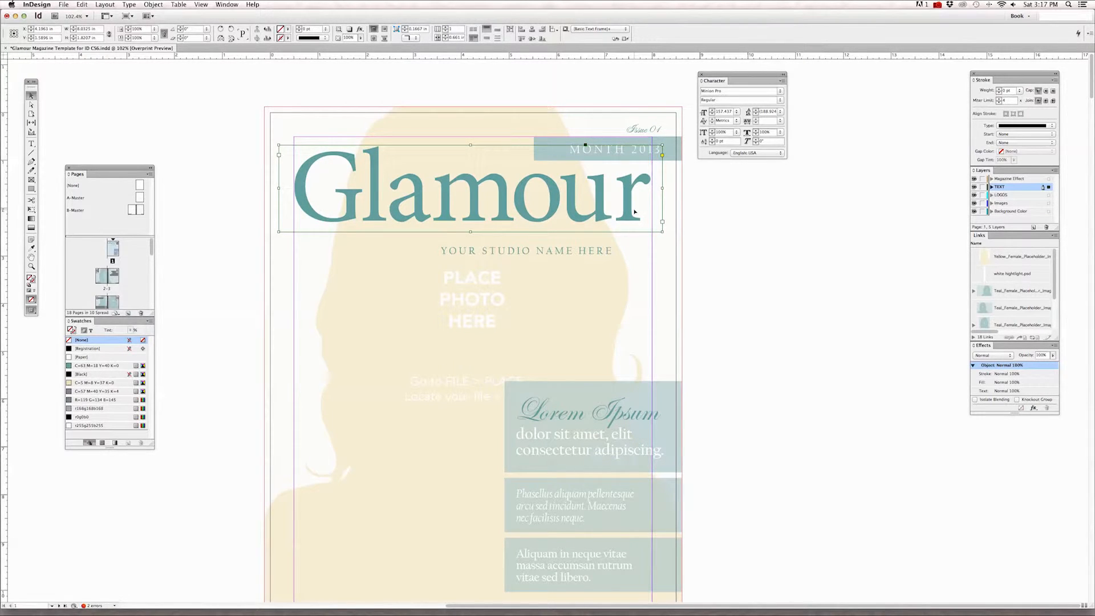
key(Up)
key(Up)
key(Up)
key(Up)
key(Up)
key(Up)
key(Up)
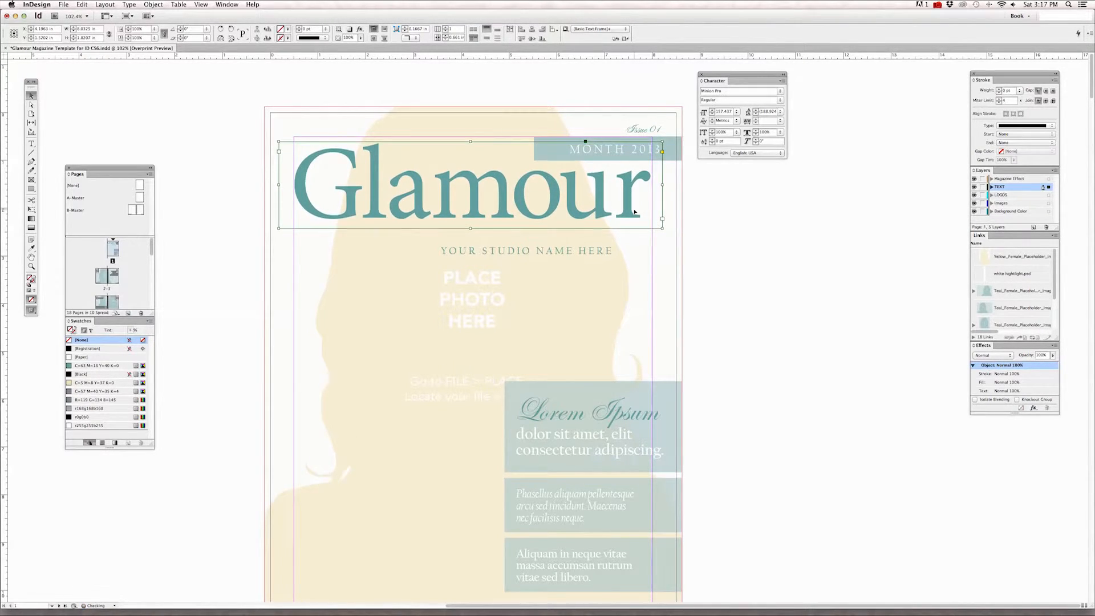
key(Down)
key(Down)
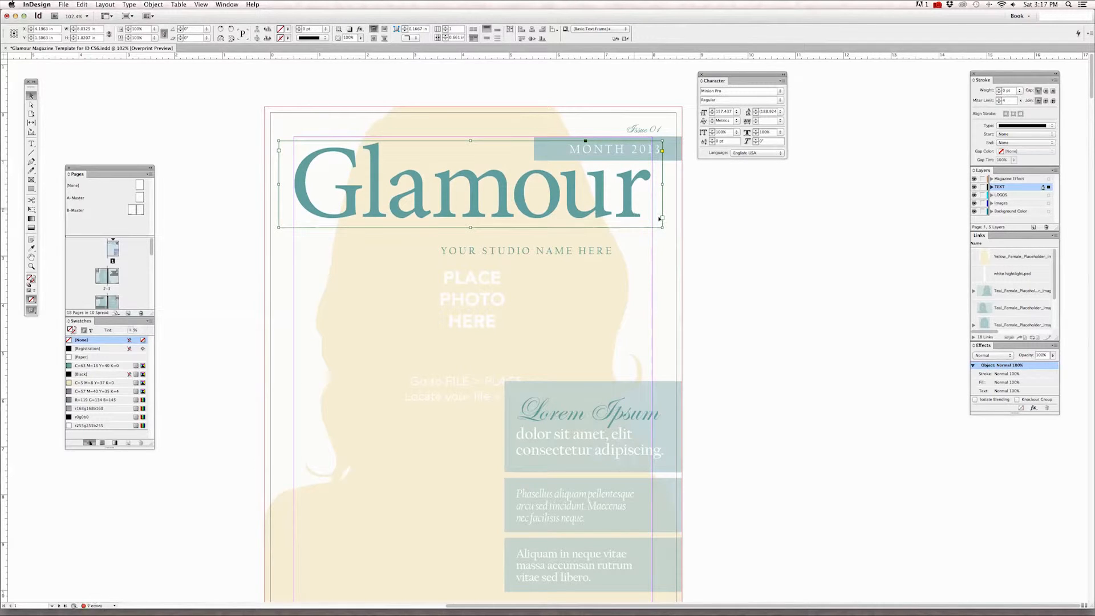
click(707, 221)
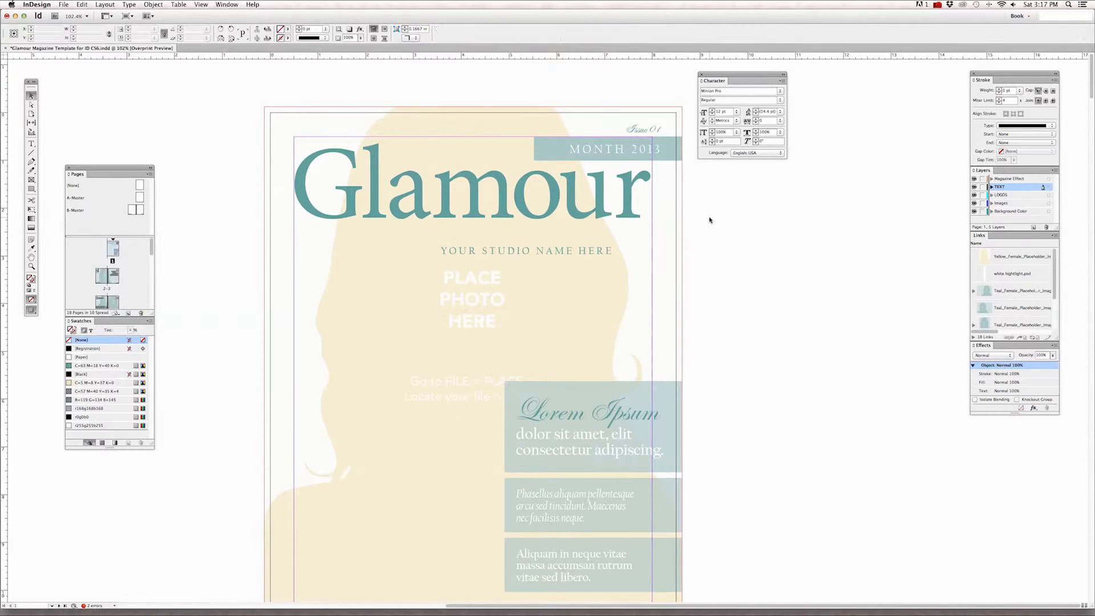
Check the cover without guides, show them again, and raise the "YOUR STUDIO NAME HERE" line to just beneath the title.
key(w)
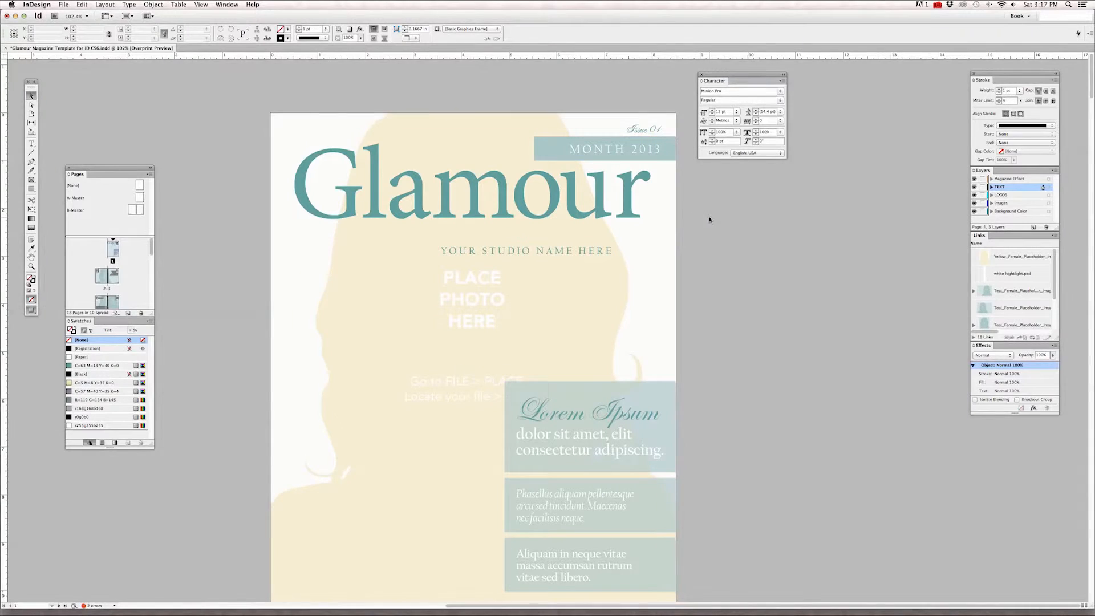
key(w)
scroll(724, 256, down, 1)
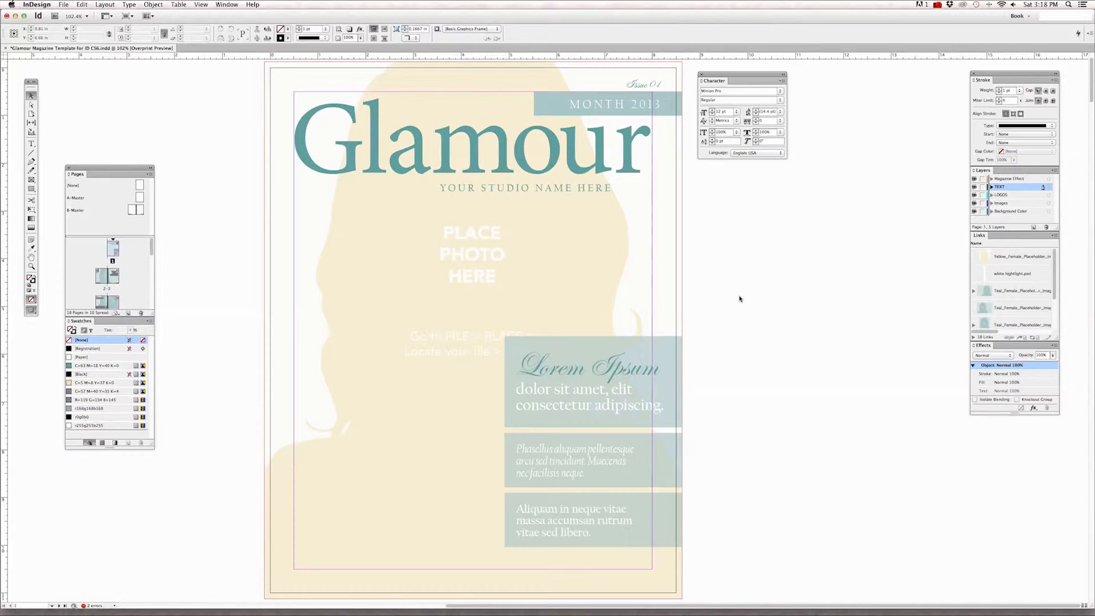
click(472, 330)
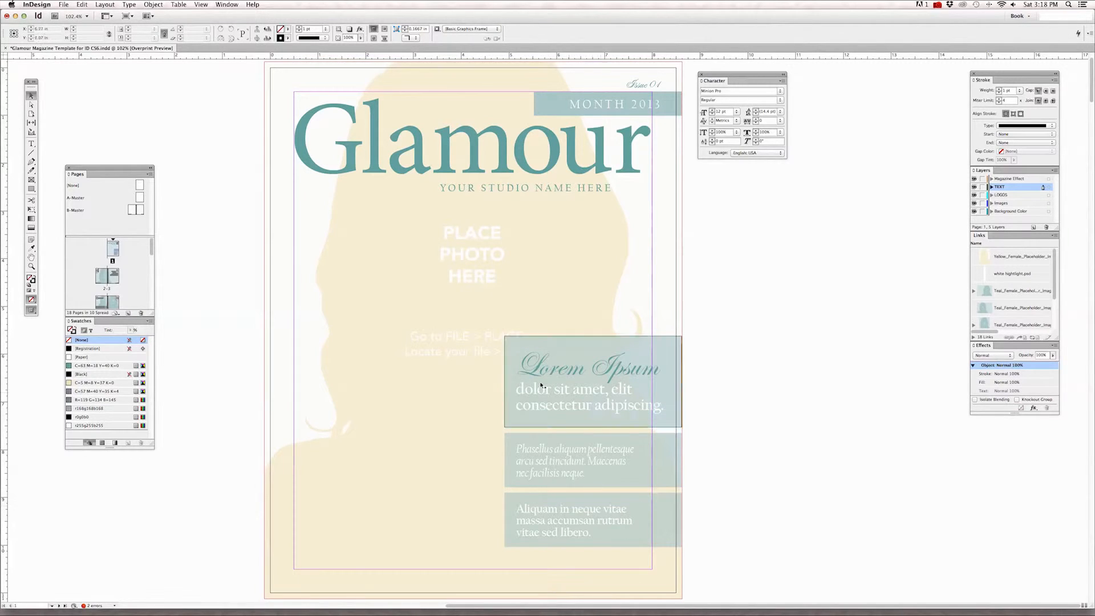
scroll(514, 171, down, 2)
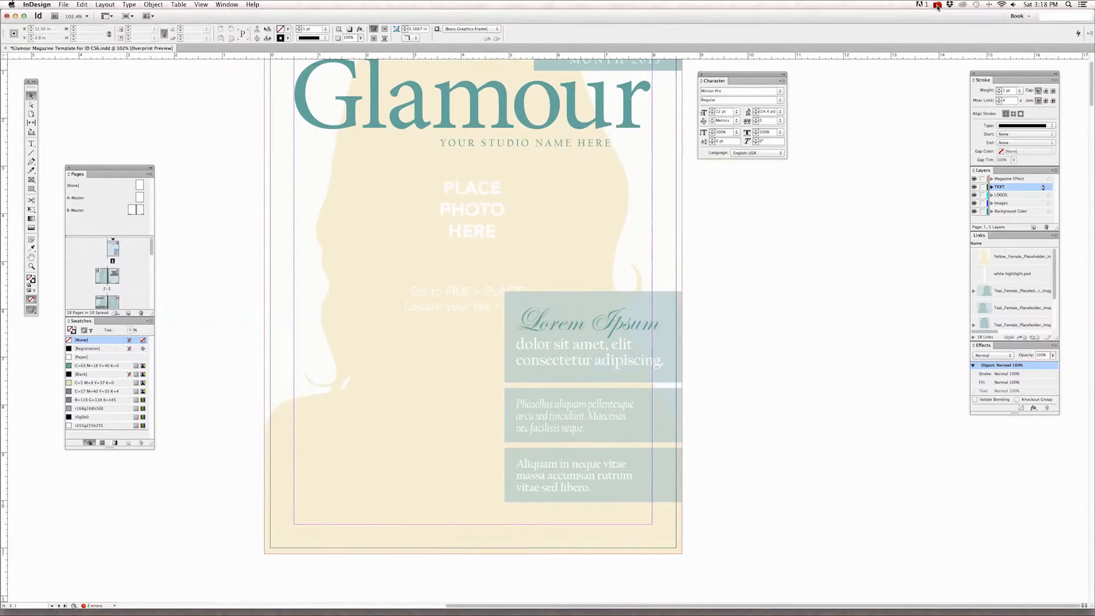
click(937, 5)
click(948, 23)
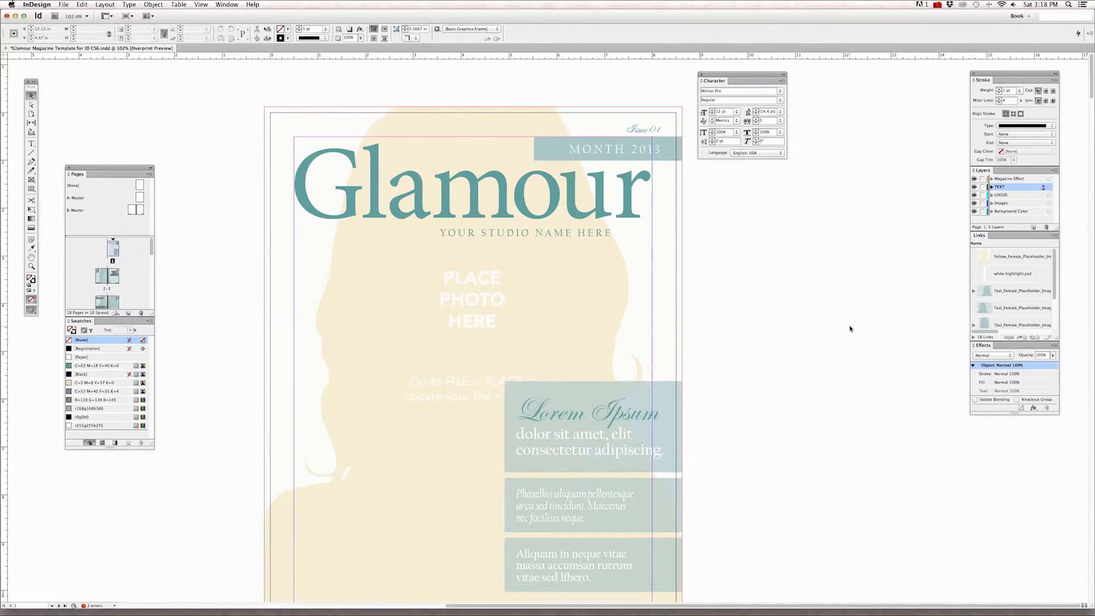
Switch to TextEdit to view the "Working with Text" document, and return to the InDesign layout.
mouse_move(531, 599)
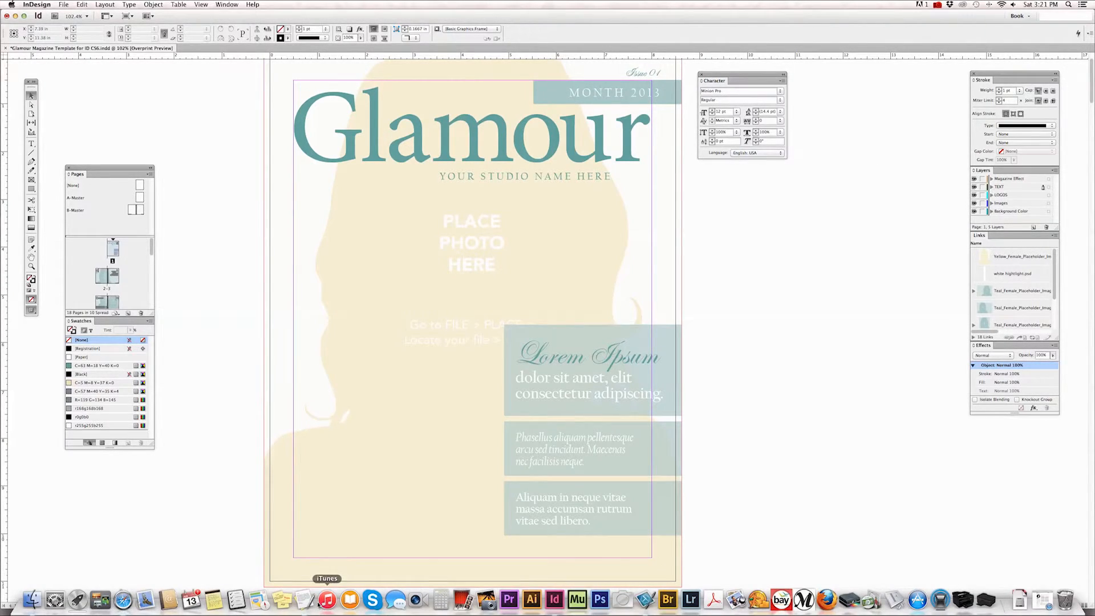
click(304, 599)
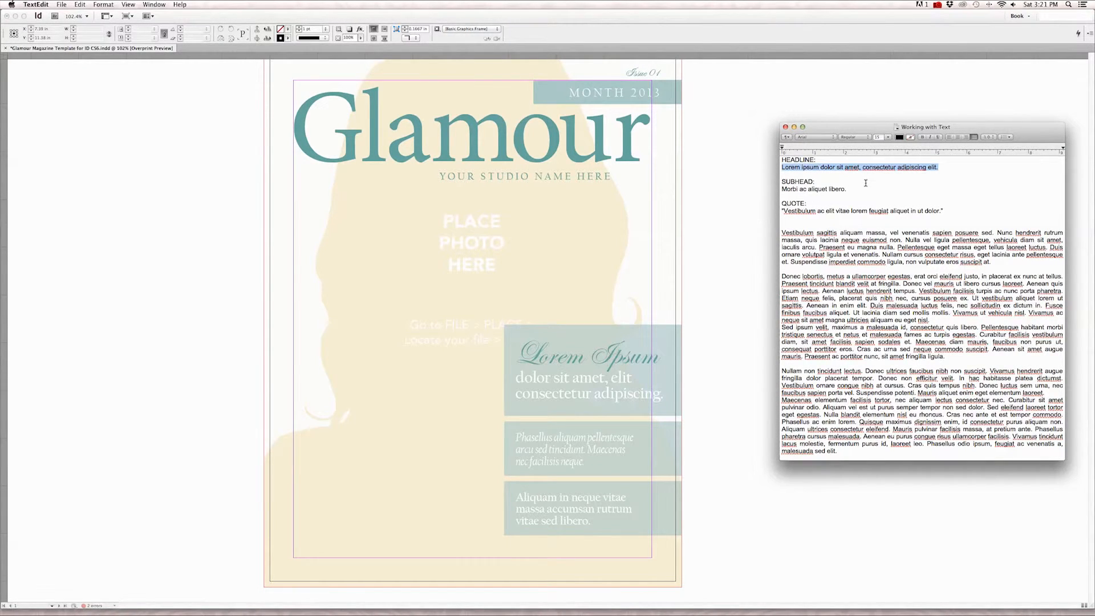
click(711, 232)
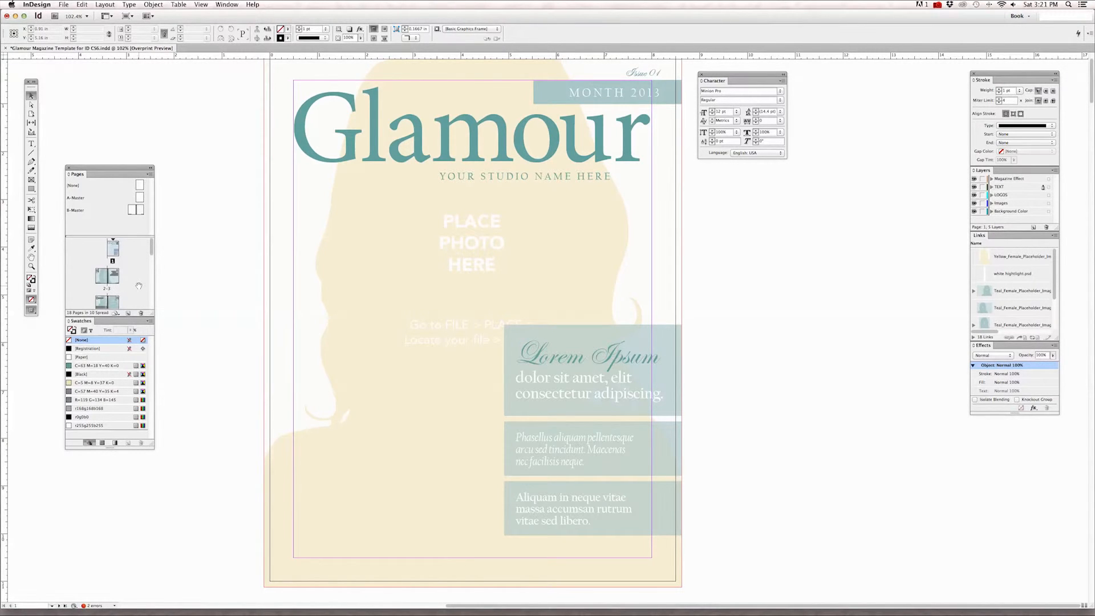
Go to the spread with pages 4-5 and bring its headline area into view.
scroll(138, 286, down, 2)
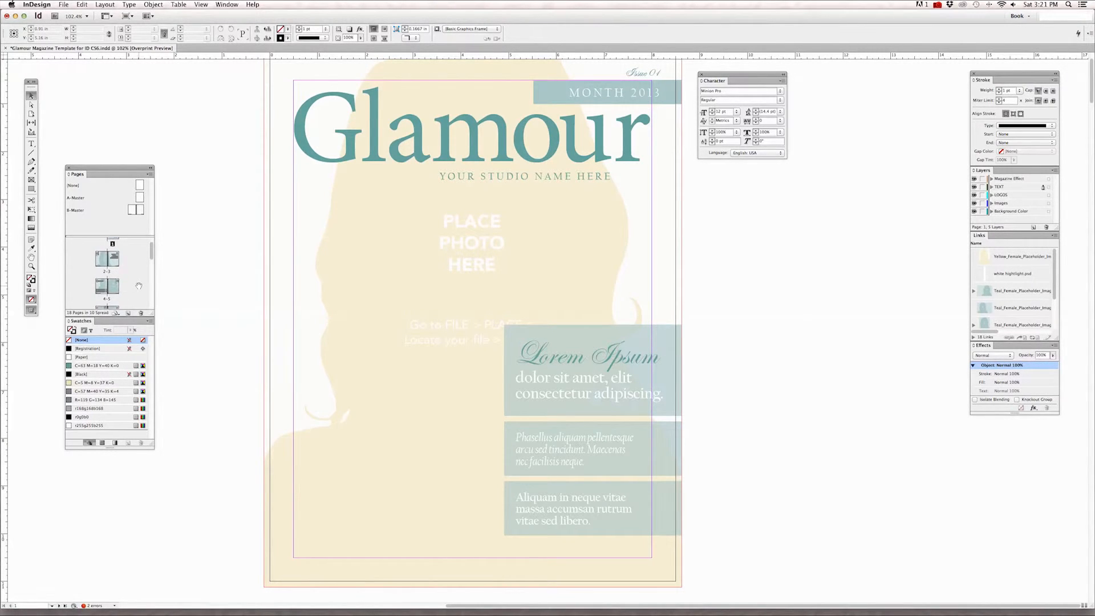
double_click(105, 287)
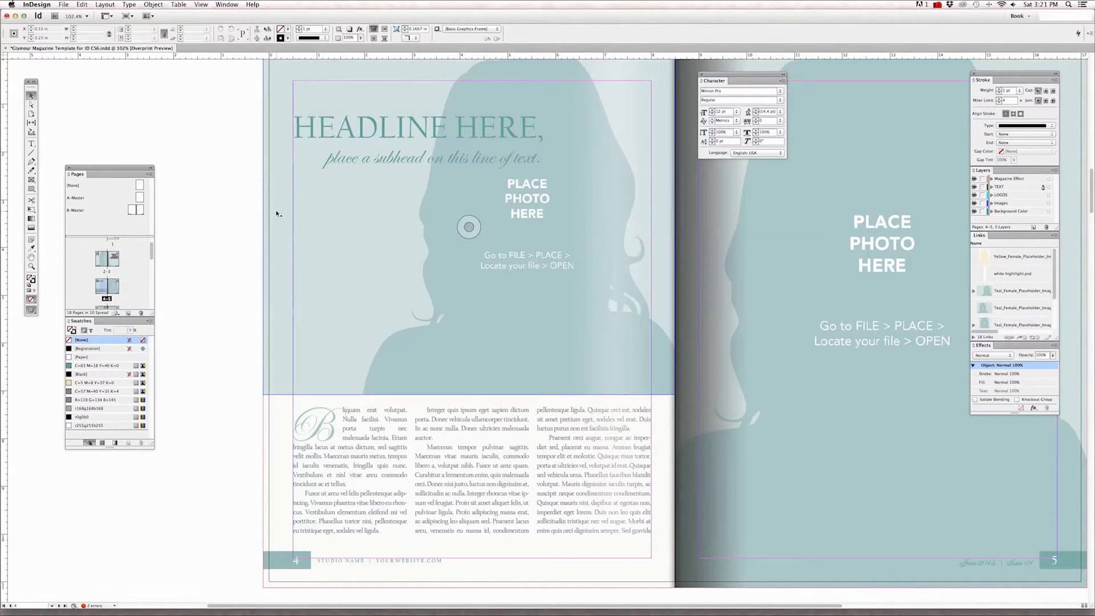
scroll(473, 296, left, 3)
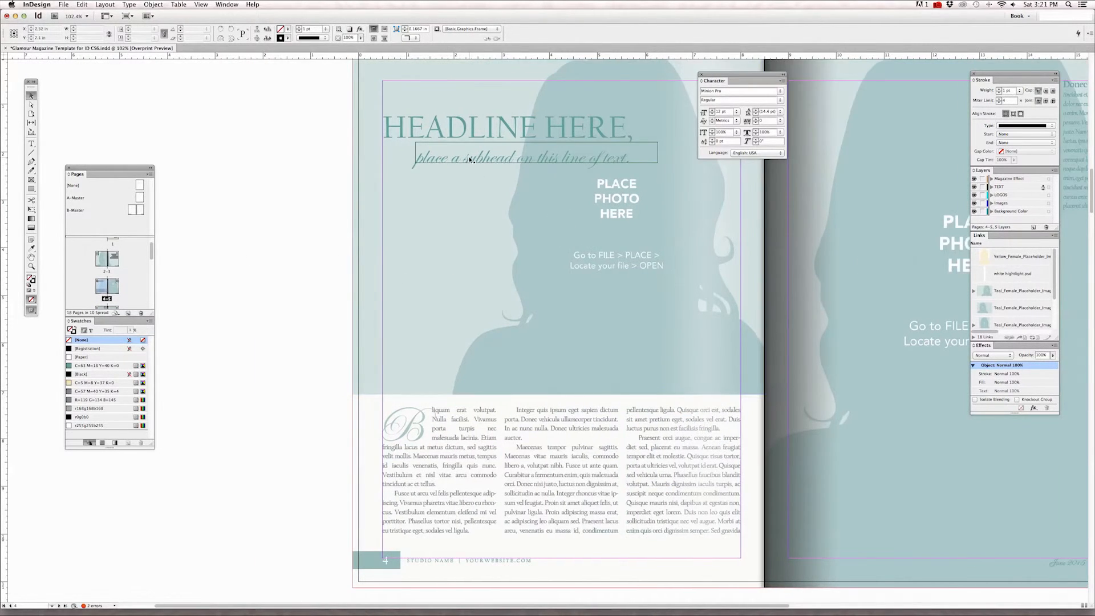
scroll(313, 160, right, 3)
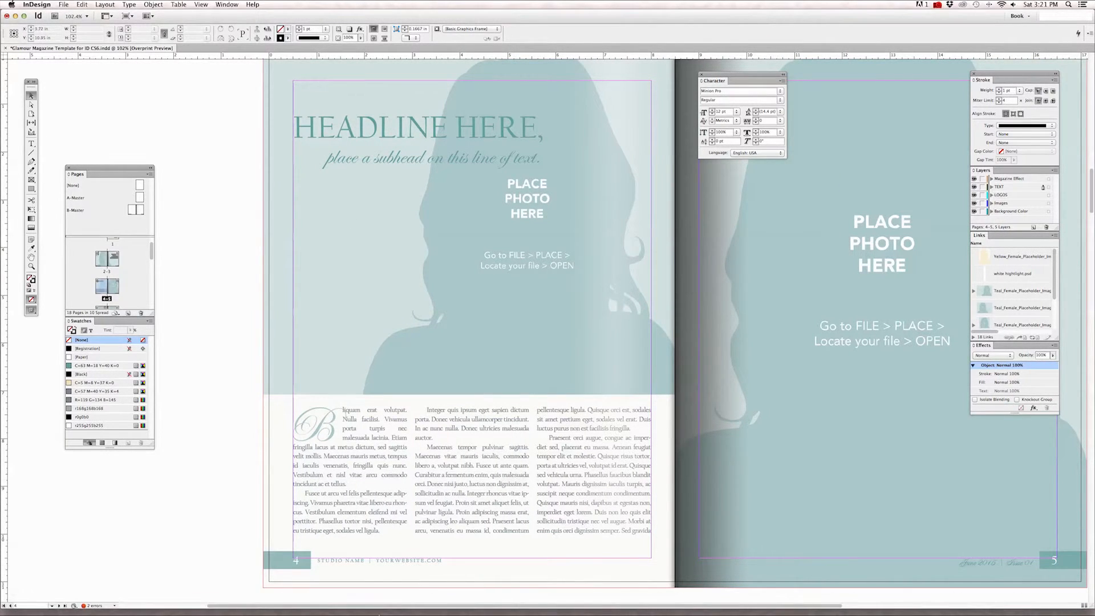
Switch to TextEdit and copy the sentence under HEADLINE, "Lorem ipsum dolor sit amet, consectetur adipiscing elit.".
mouse_move(280, 609)
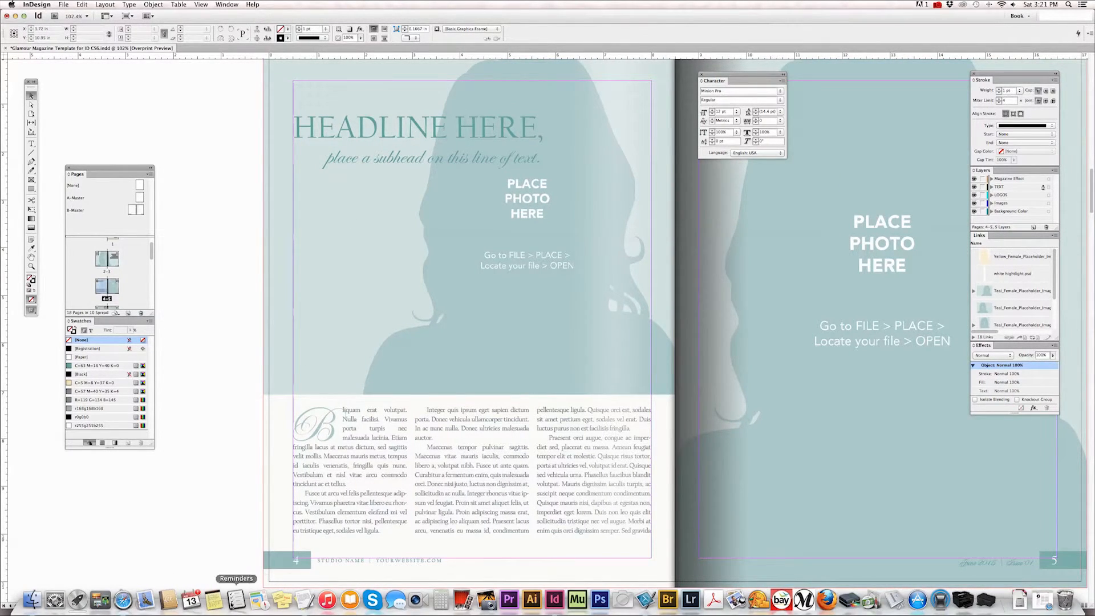
click(304, 599)
click(947, 168)
drag(947, 168, 759, 167)
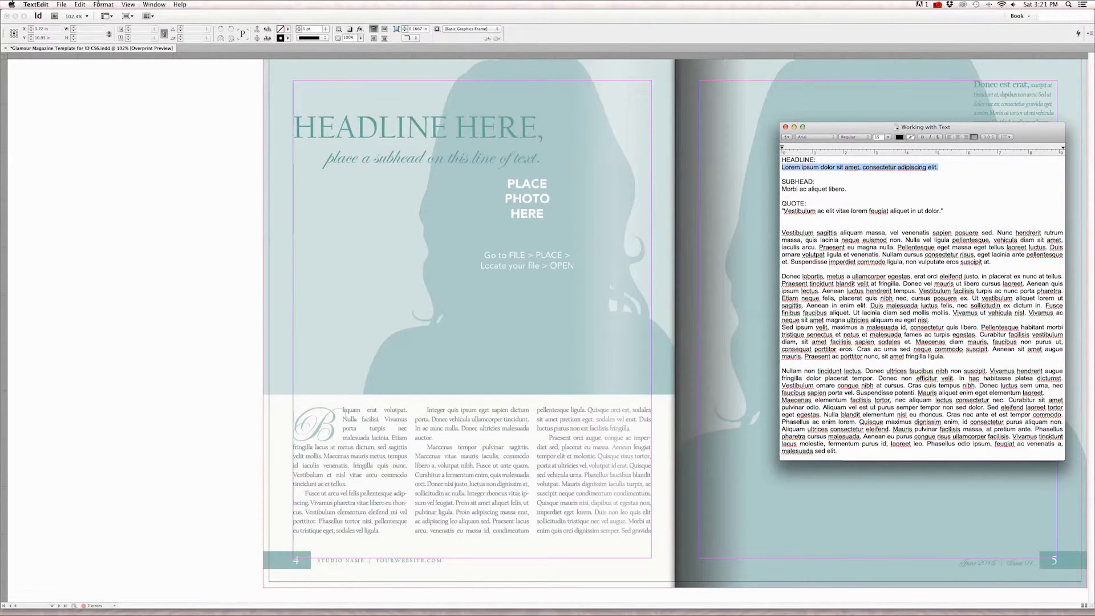
click(80, 5)
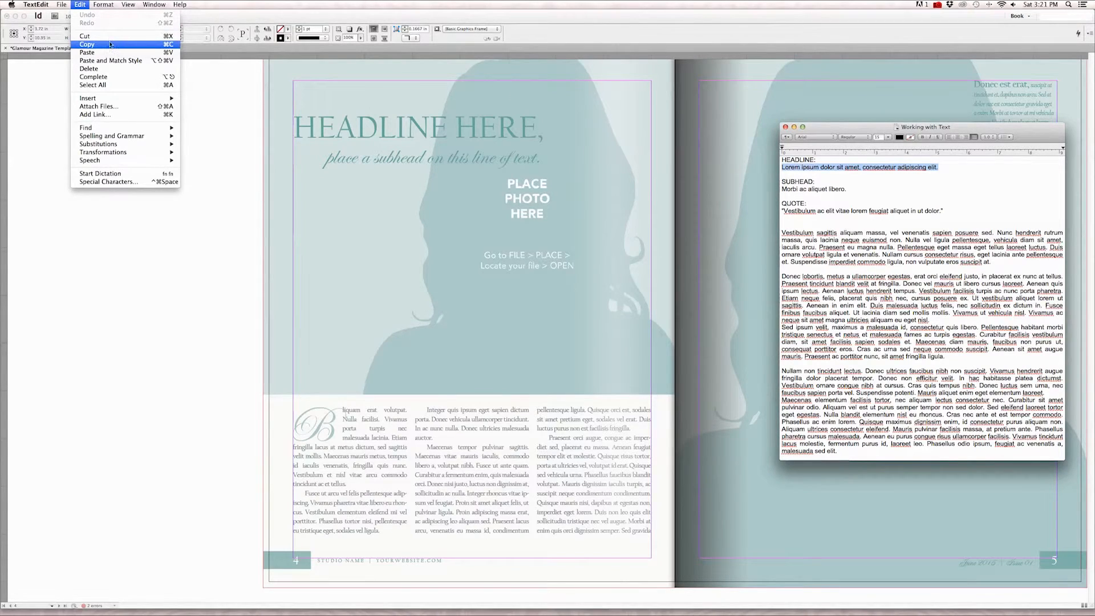
click(109, 47)
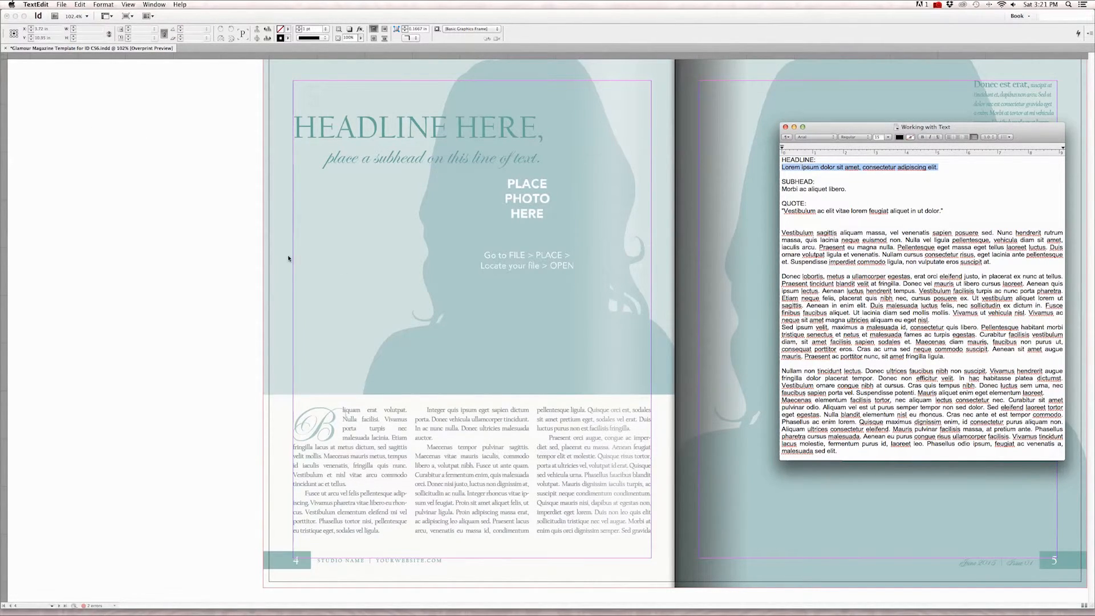
Switch back to InDesign and replace the "HEADLINE HERE" text on page 4 with the copied sentence.
click(303, 256)
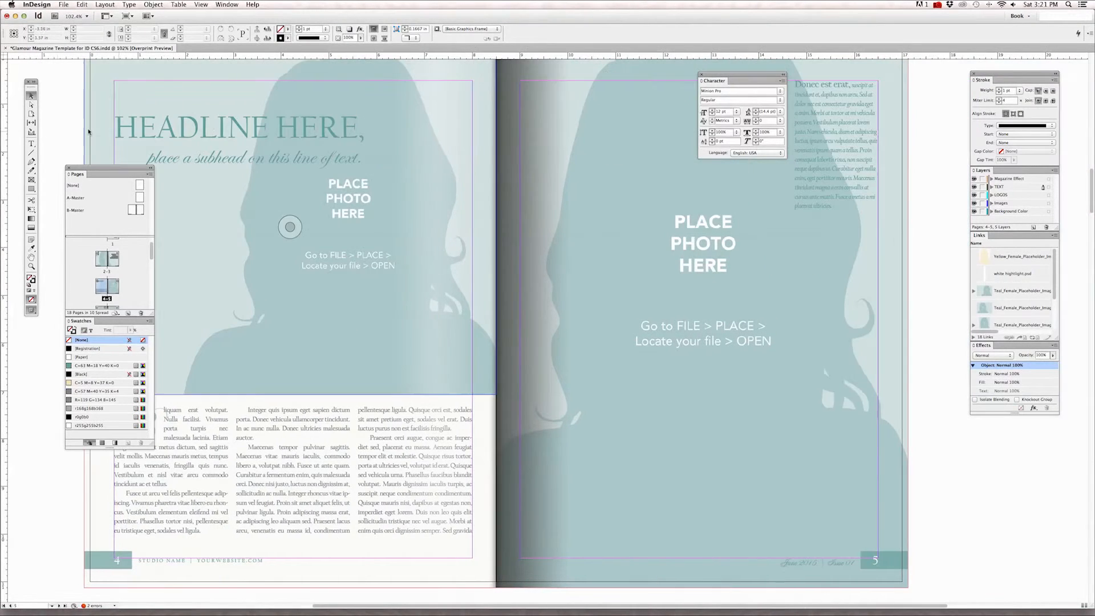
click(31, 144)
scroll(219, 123, left, 3)
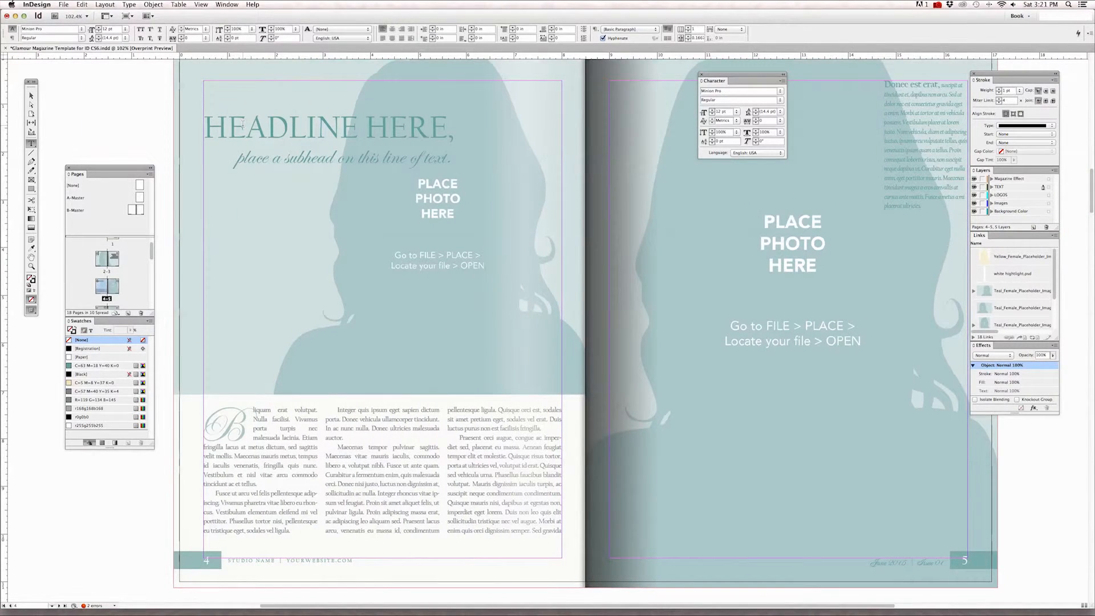
drag(204, 128, 446, 134)
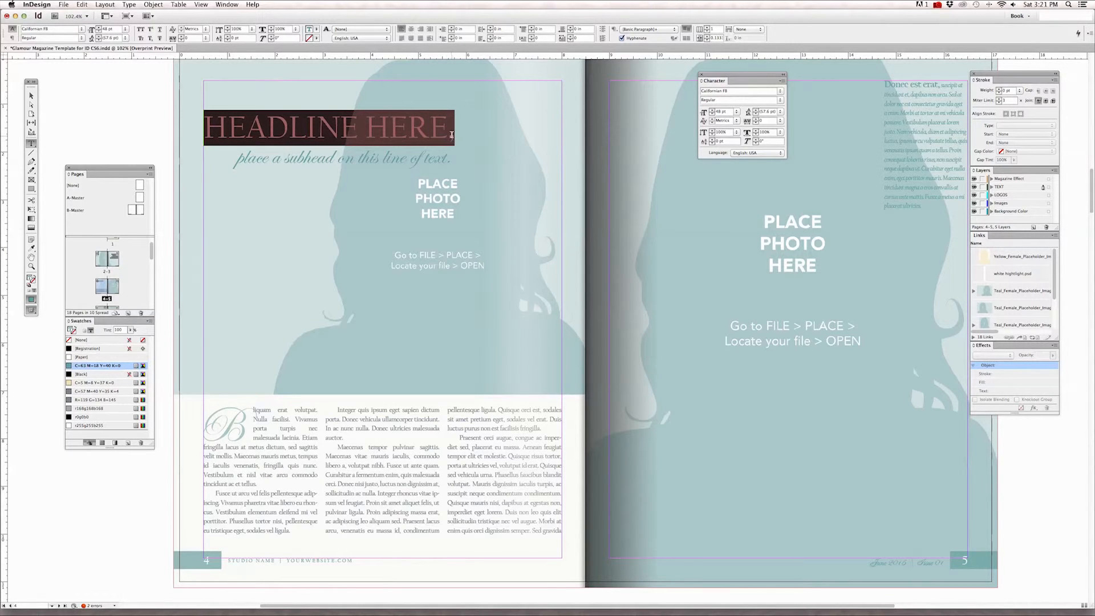
click(82, 5)
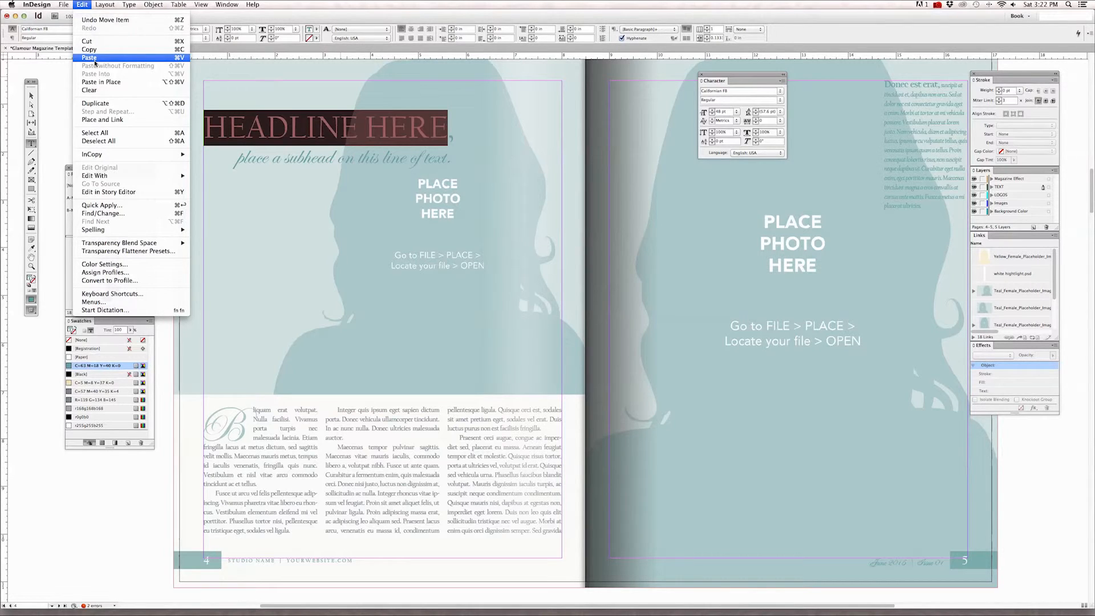
click(90, 58)
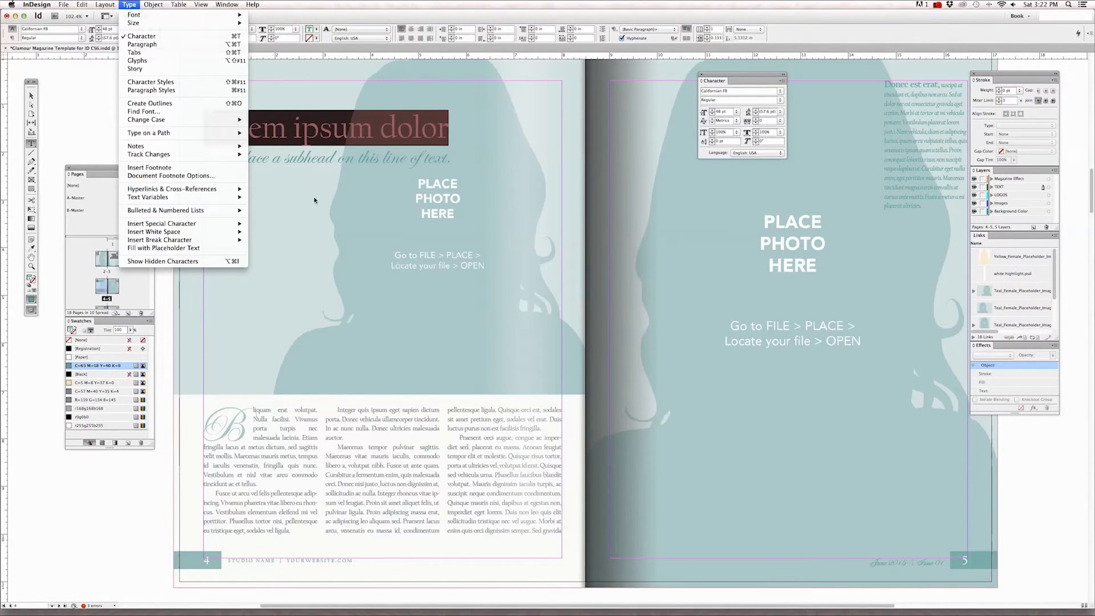
Change the case of the headline words "Lorem ipsum dolor" on page 4 to uppercase.
click(315, 200)
click(317, 136)
drag(207, 127, 450, 130)
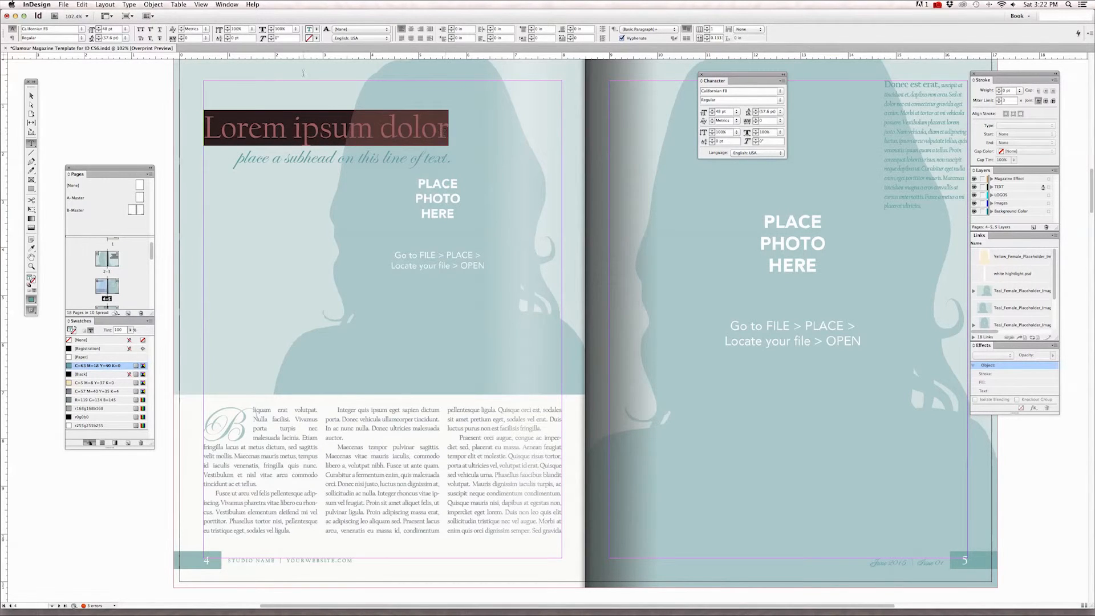
click(128, 4)
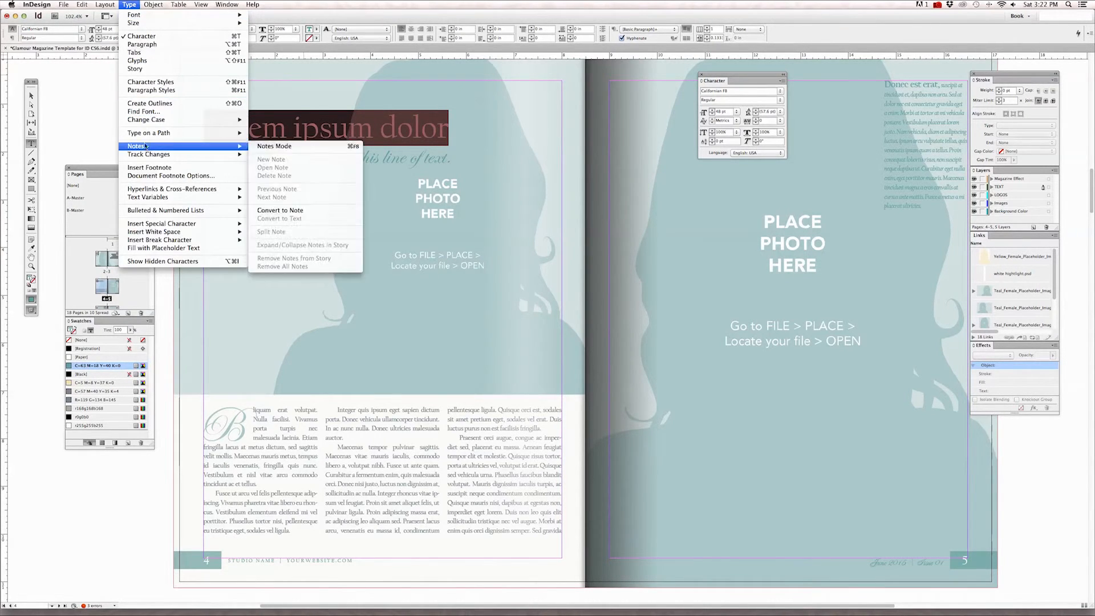
mouse_move(180, 122)
click(264, 121)
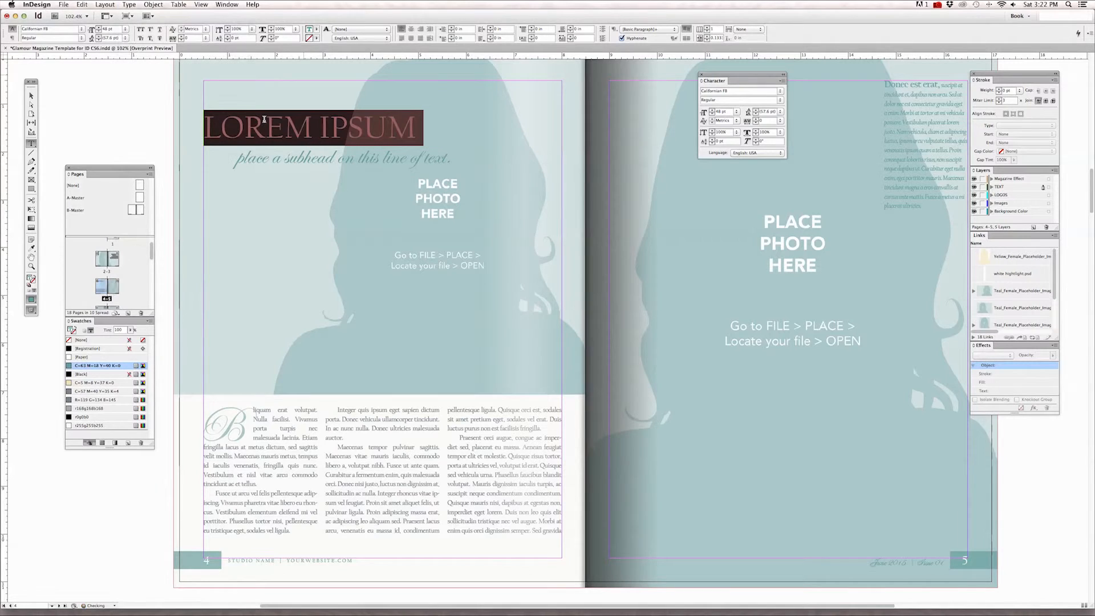
key(Escape)
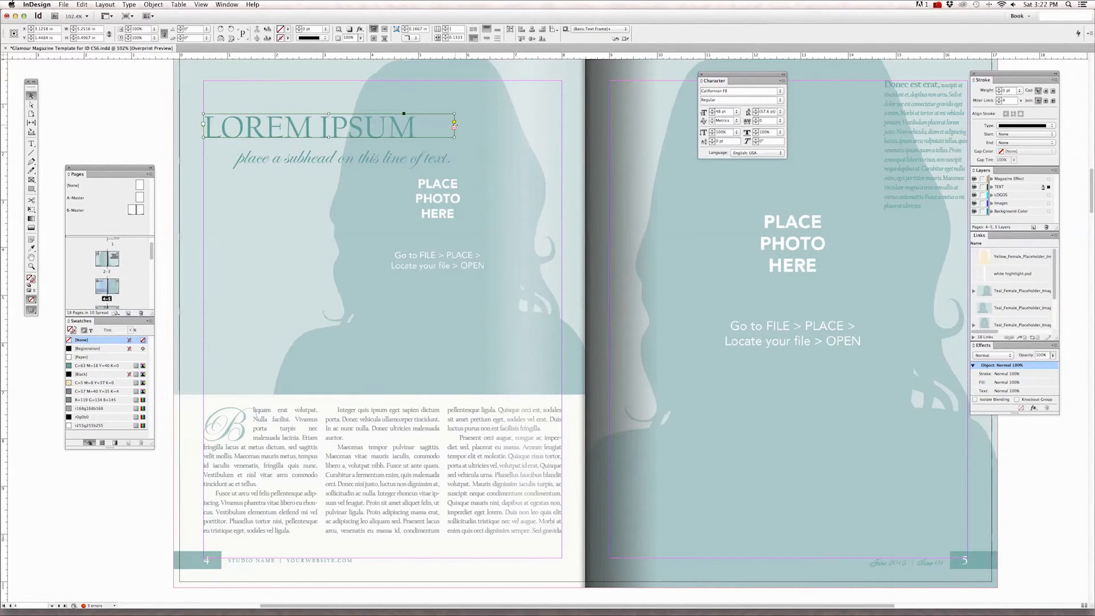
Enlarge the headline's text frame across onto page 5 and downward until it holds the whole sentence.
drag(454, 124, 455, 124)
drag(454, 124, 634, 133)
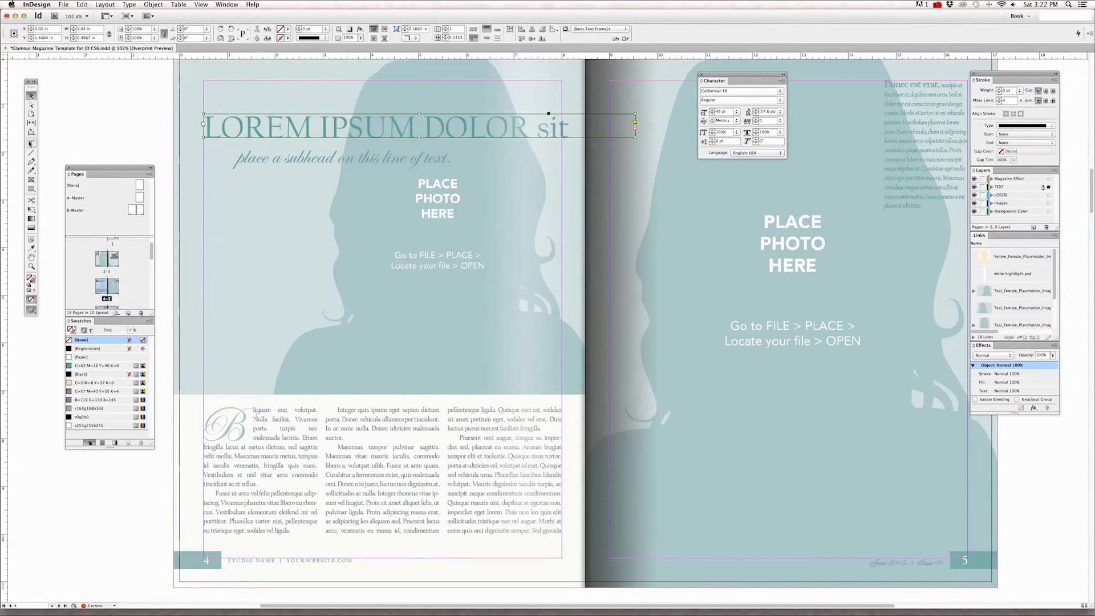
drag(636, 137, 796, 187)
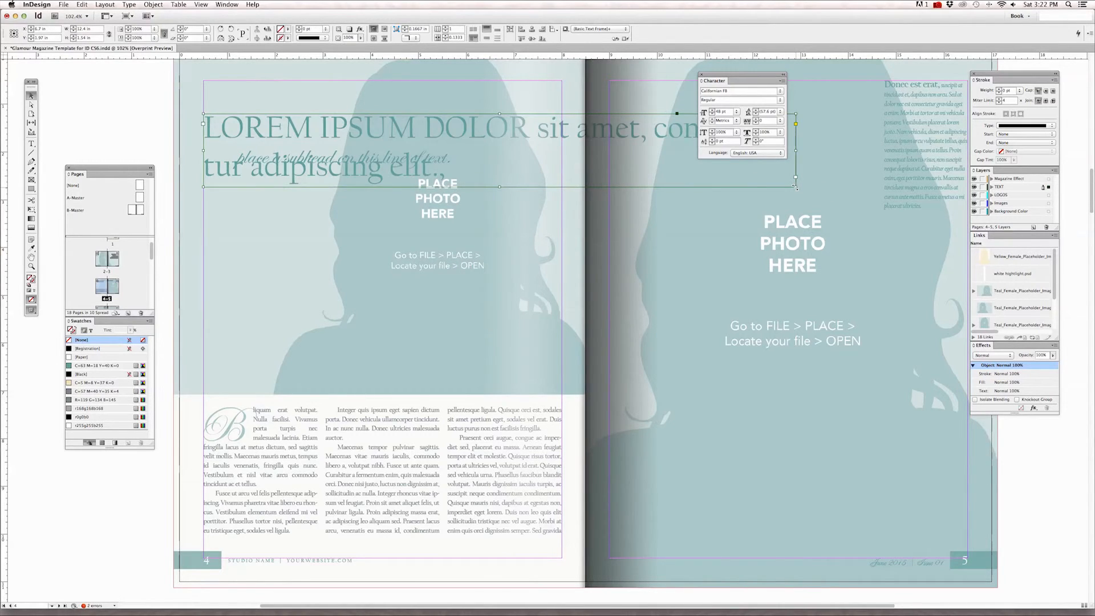
Delete all headline text after "LOREM IPSUM DOLOR" and fit the text frame to the remaining words.
click(32, 143)
drag(532, 129, 563, 192)
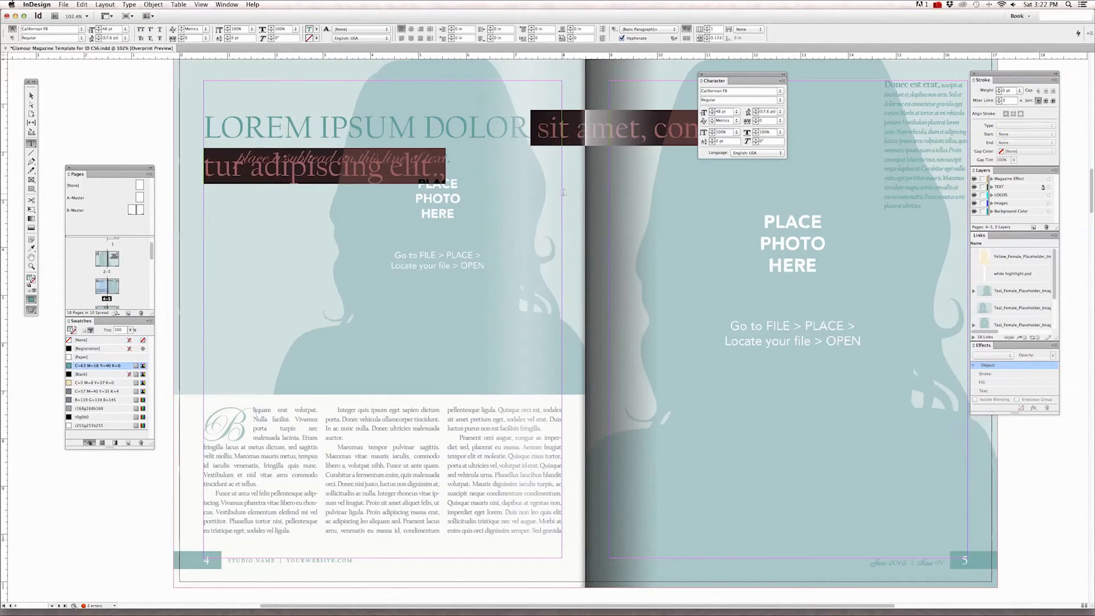
key(BackSpace)
key(Escape)
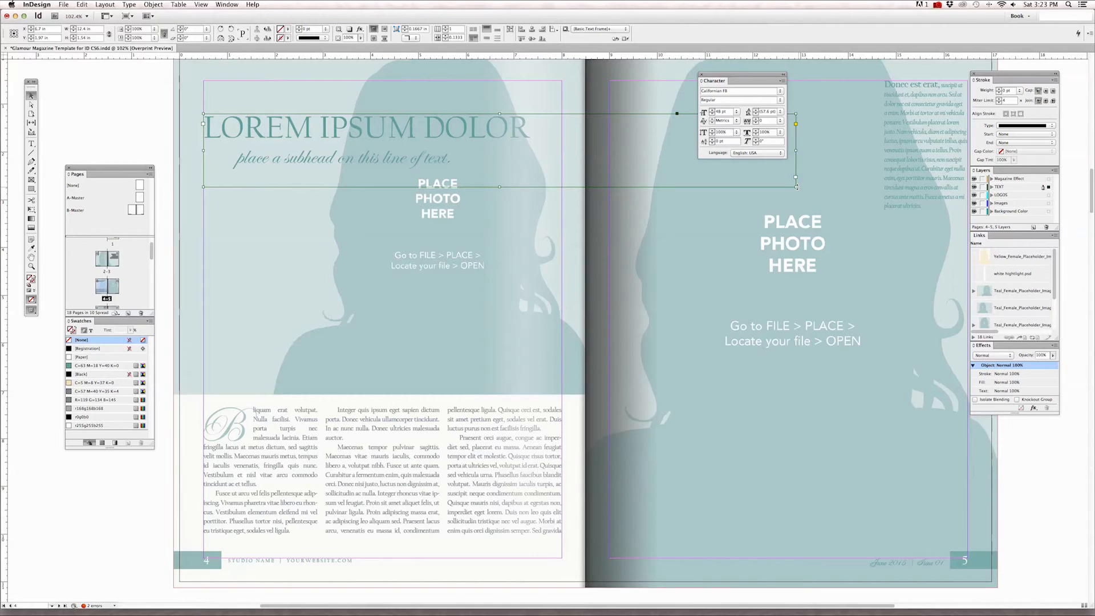
double_click(797, 185)
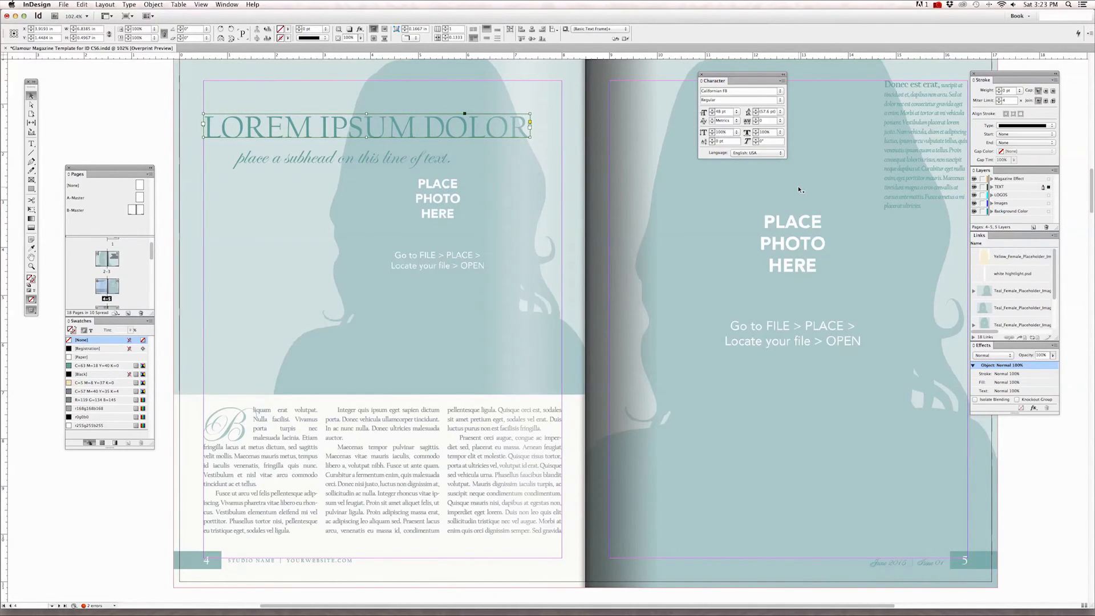
Switch to TextEdit and copy the sentence under SUBHEAD, "Morbi ac aliquet libero.".
click(434, 161)
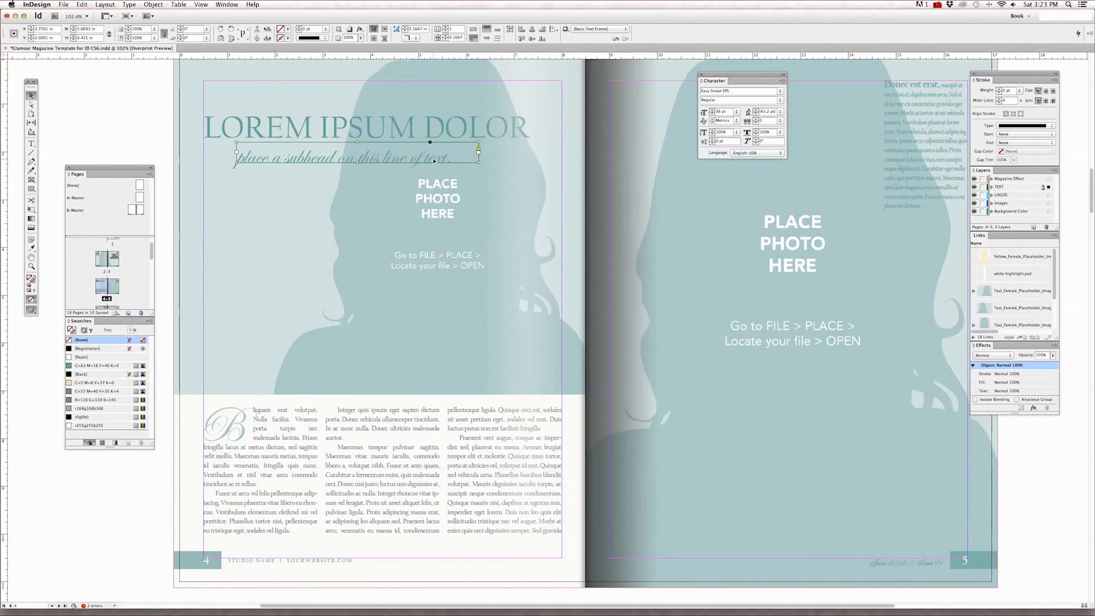
scroll(571, 149, left, 3)
scroll(571, 148, up, 1)
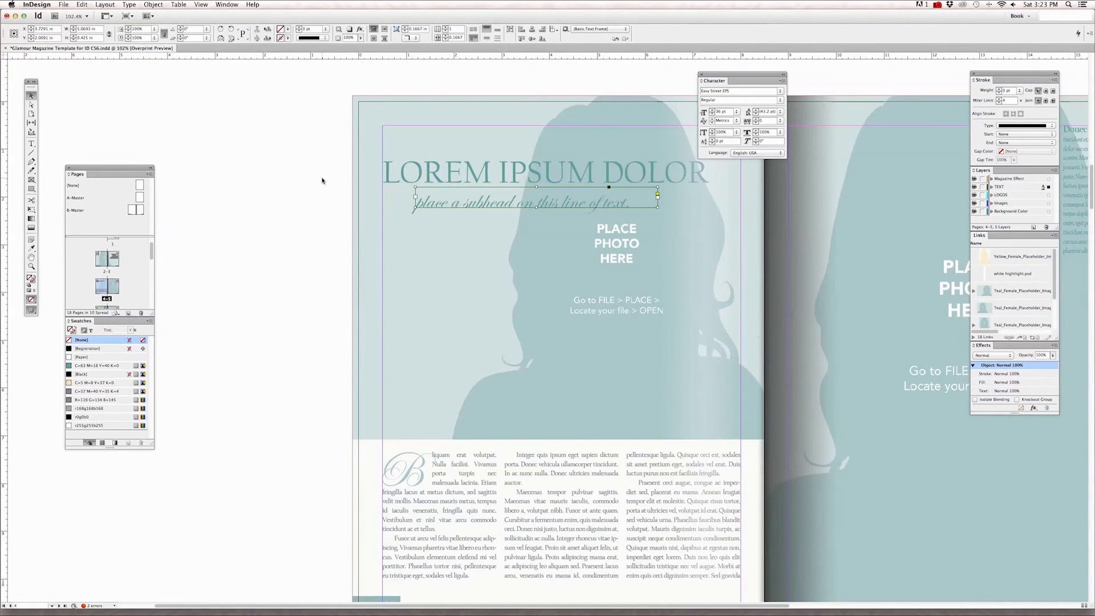
mouse_move(486, 599)
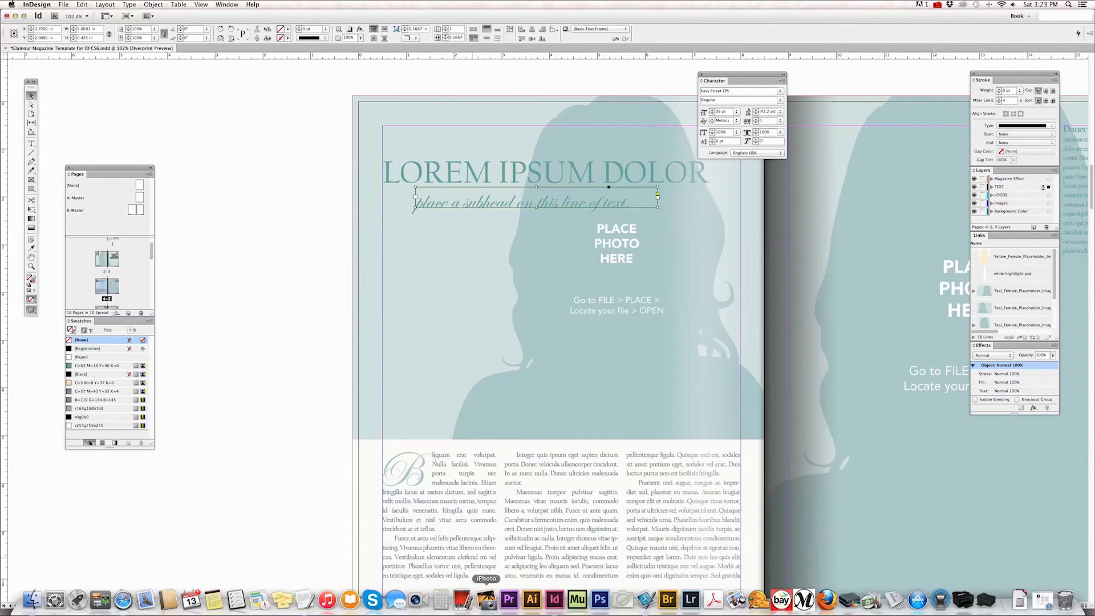
scroll(321, 583, up, 1)
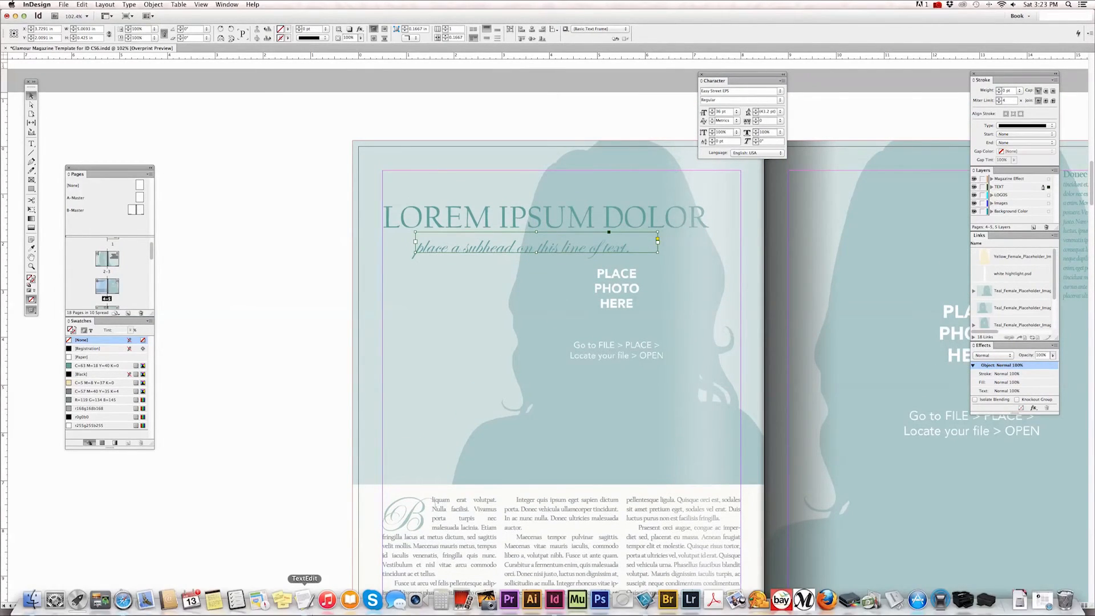
click(305, 600)
drag(850, 189, 782, 188)
key(super+c)
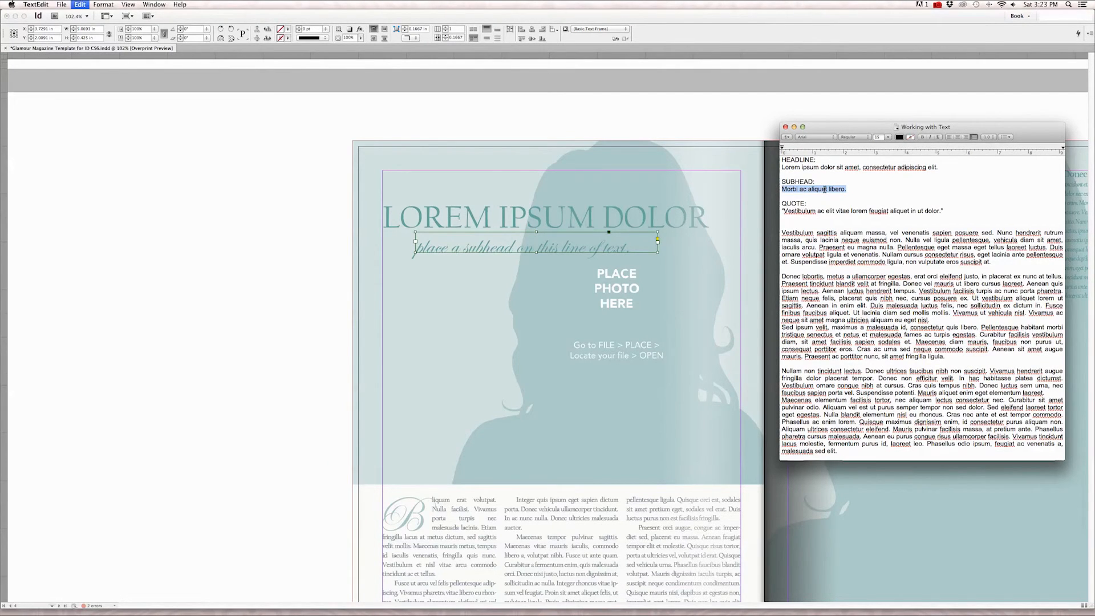
Return to InDesign and replace the placeholder subhead under the page 4 headline with the copied sentence.
scroll(415, 96, right, 9)
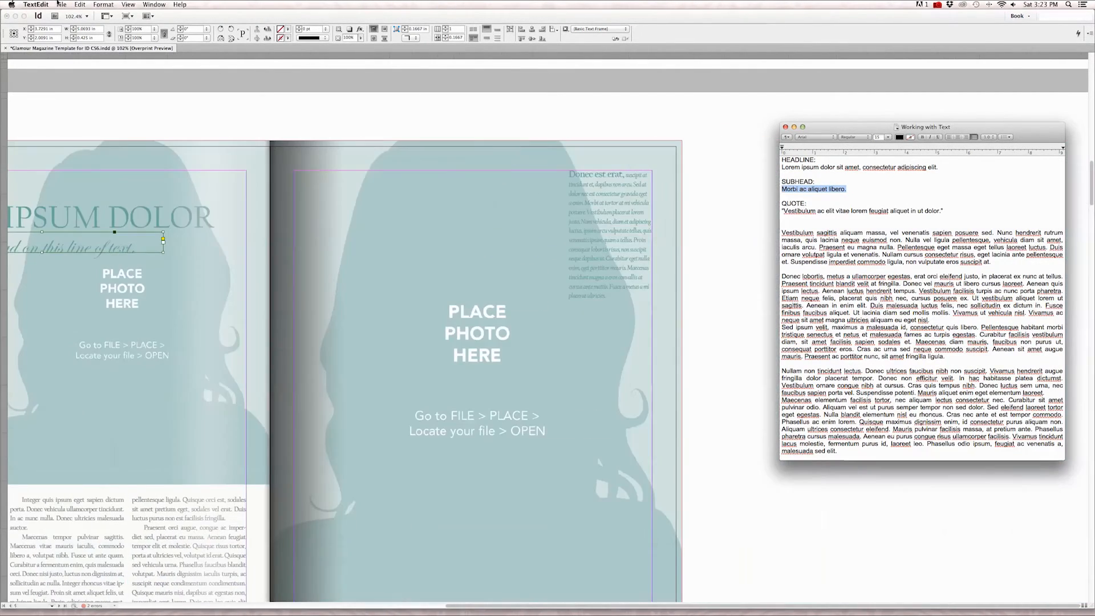
scroll(257, 96, left, 6)
click(260, 100)
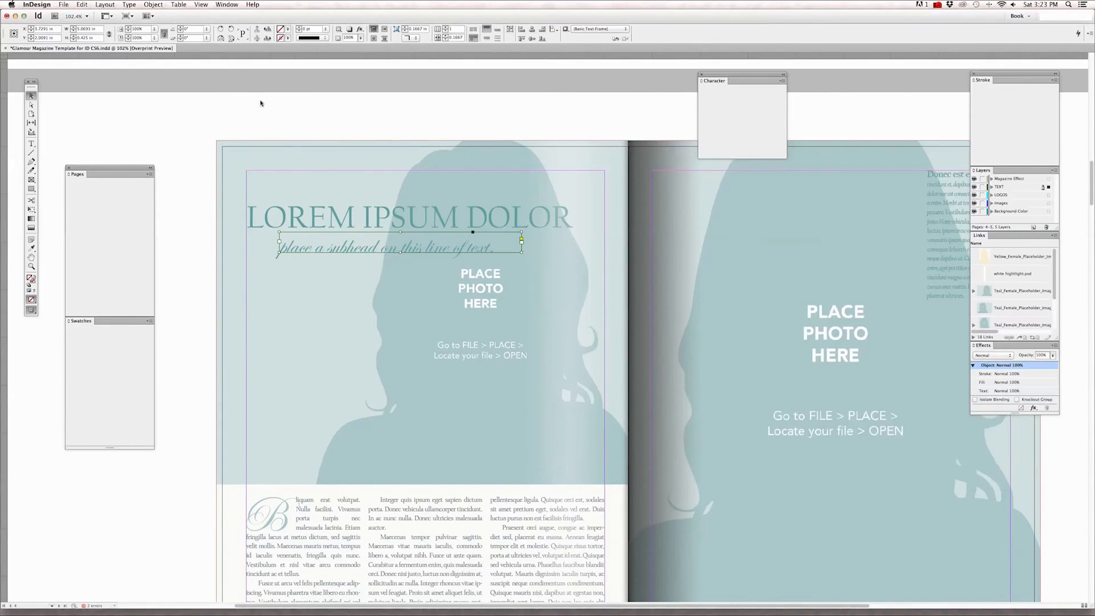
click(31, 144)
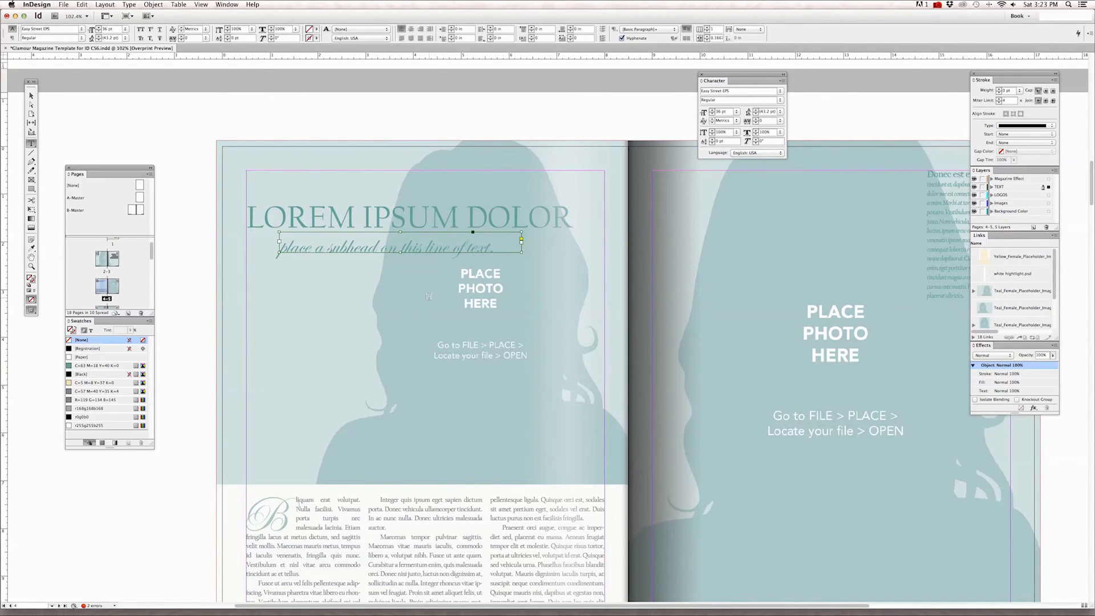
click(508, 250)
key(super+a)
key(super+v)
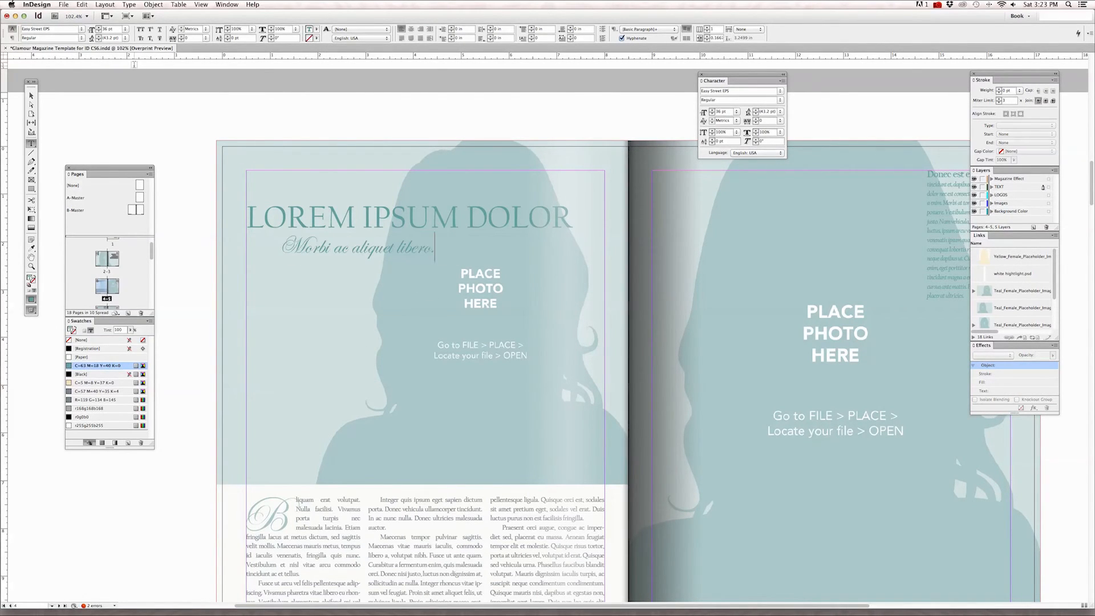
Undo the subhead replacement and paste the copied sentence over the placeholder again, repeating this a second time.
key(super+z)
click(82, 4)
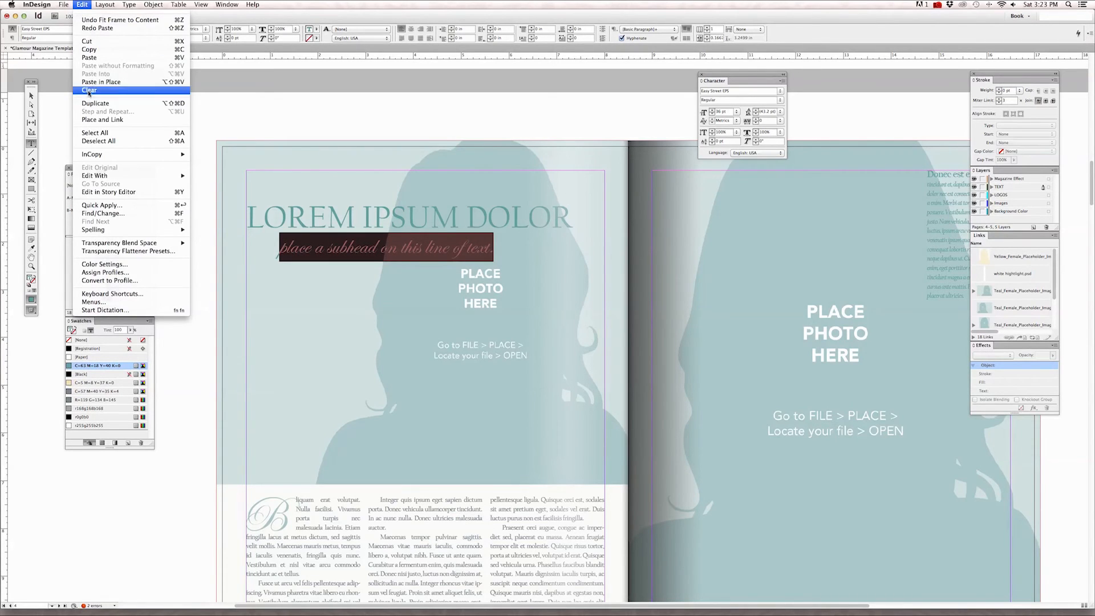
click(91, 58)
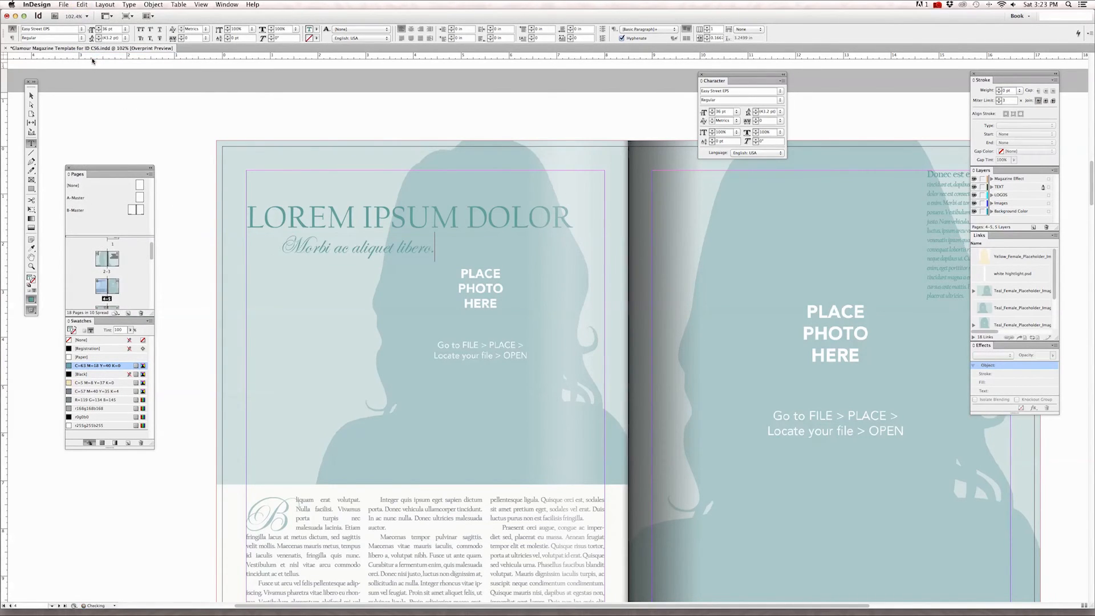
key(super+z)
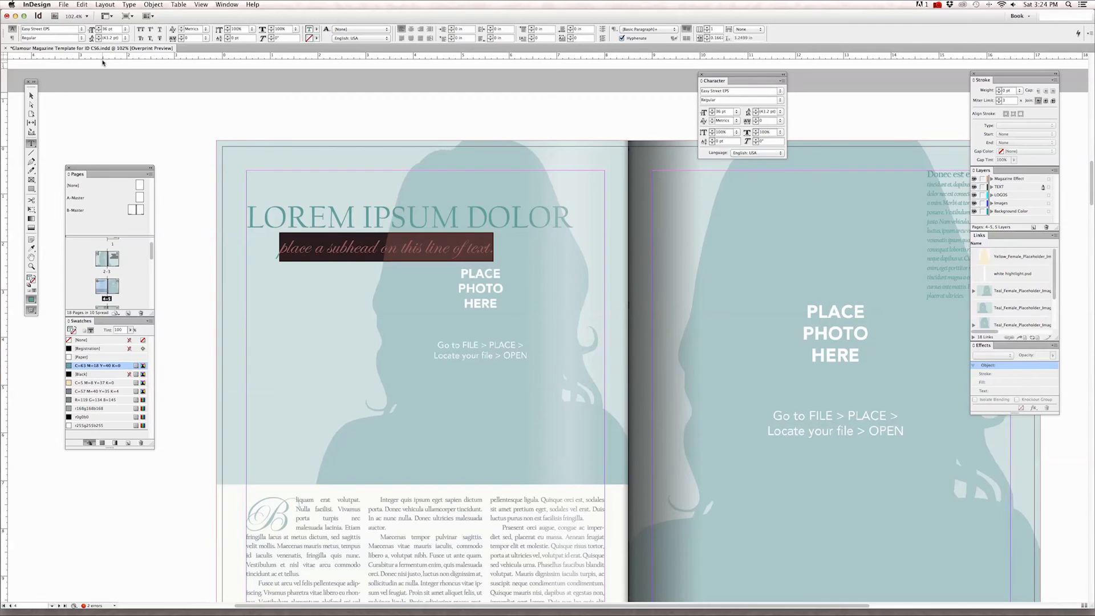
key(super+v)
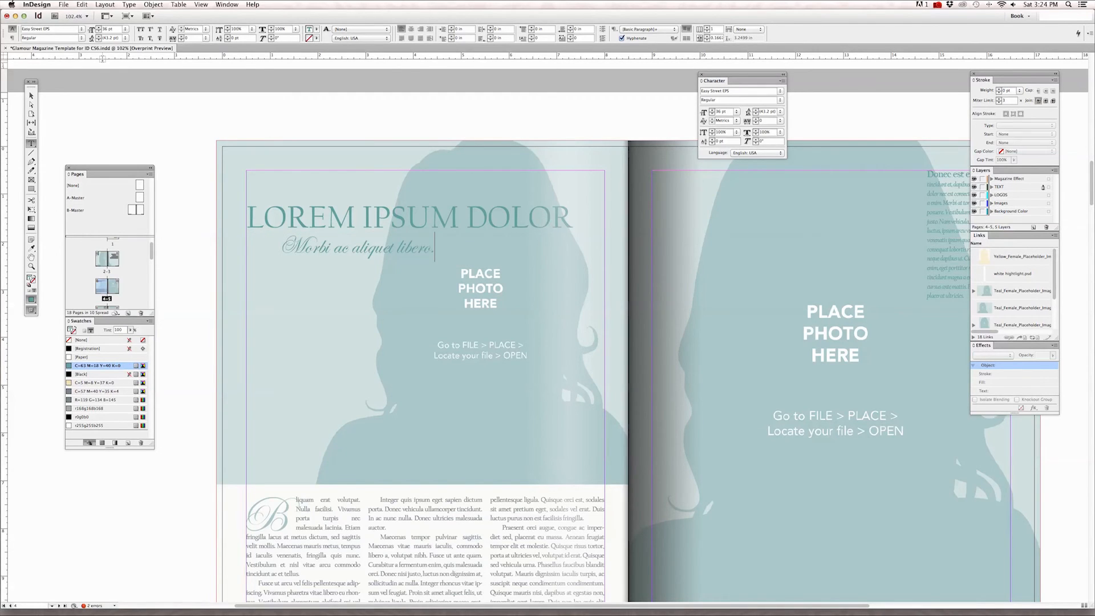
Select the subhead's text frame and fit it to its content.
click(32, 96)
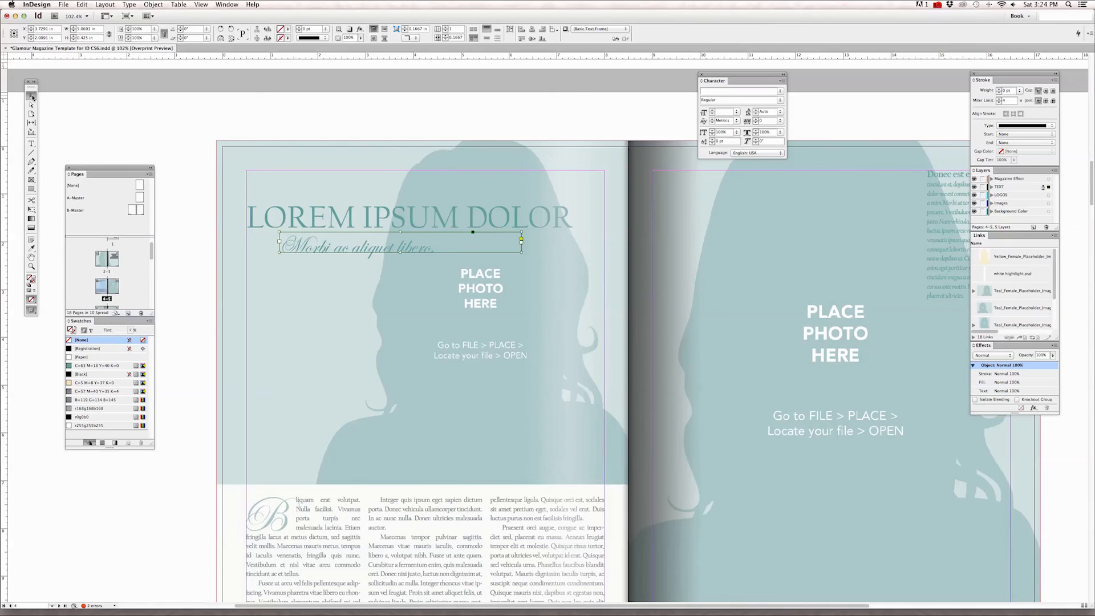
key(super+alt+c)
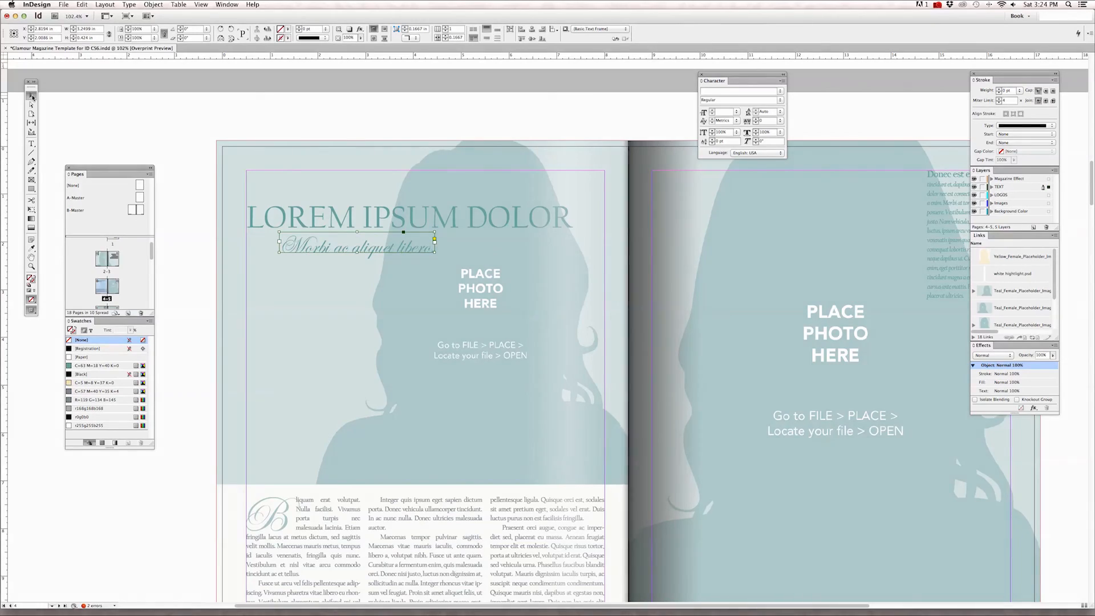